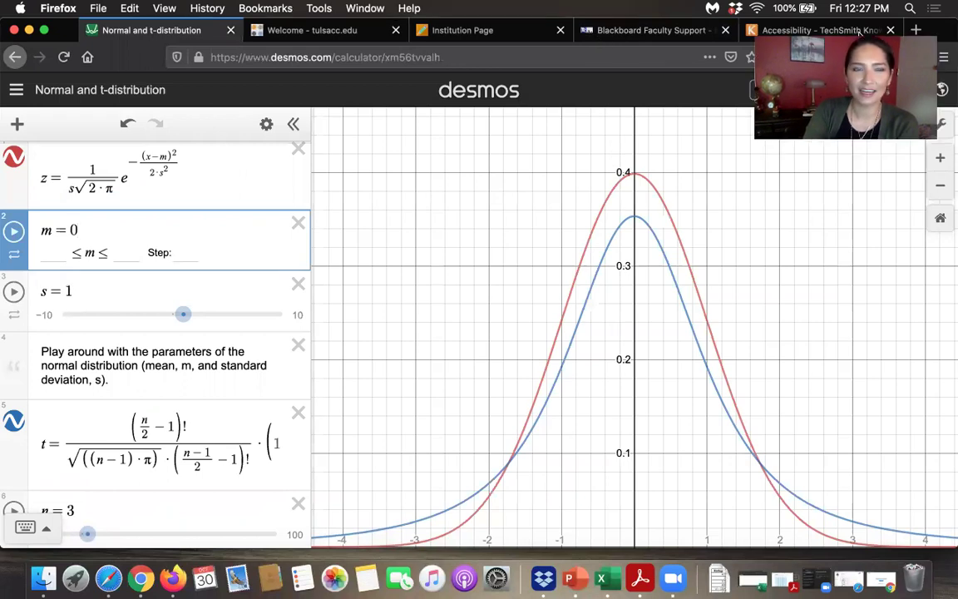
# Set the normal distribution's mean m to 100 and its standard deviation s to 15
pyautogui.click(251, 192)
pyautogui.press('Left')
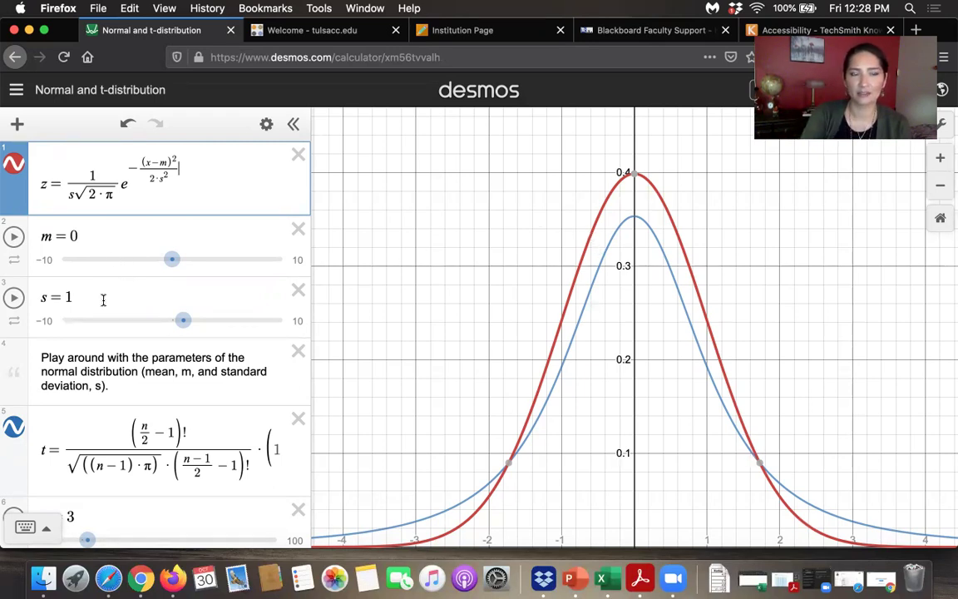
pyautogui.click(99, 243)
pyautogui.press('BackSpace')
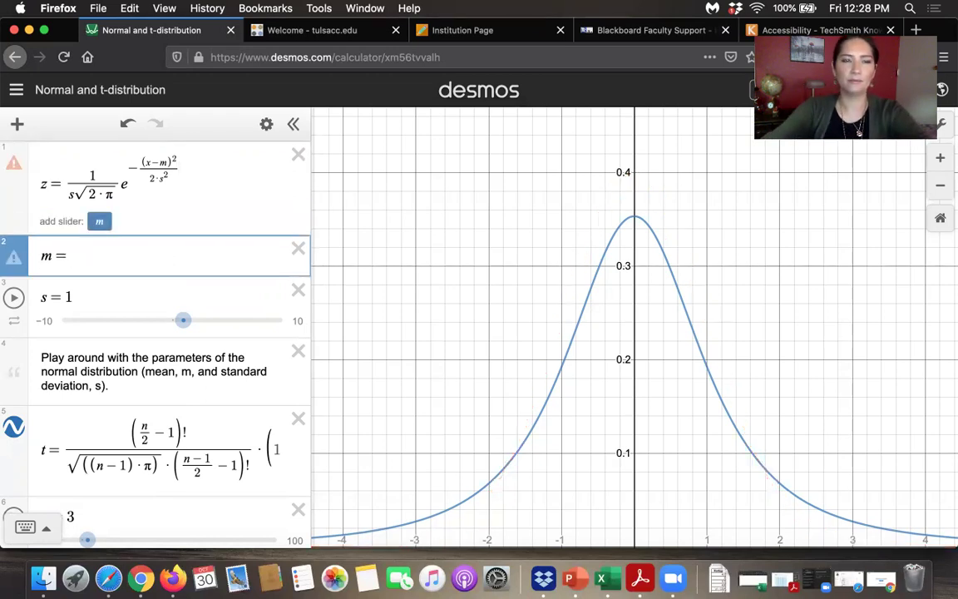
pyautogui.write('100')
pyautogui.press('Down')
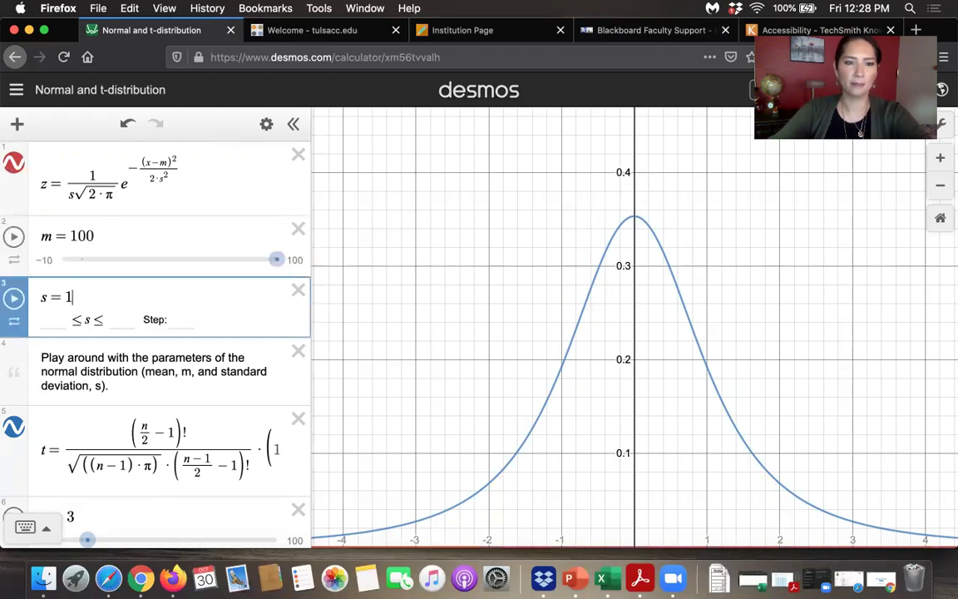
pyautogui.write('5')
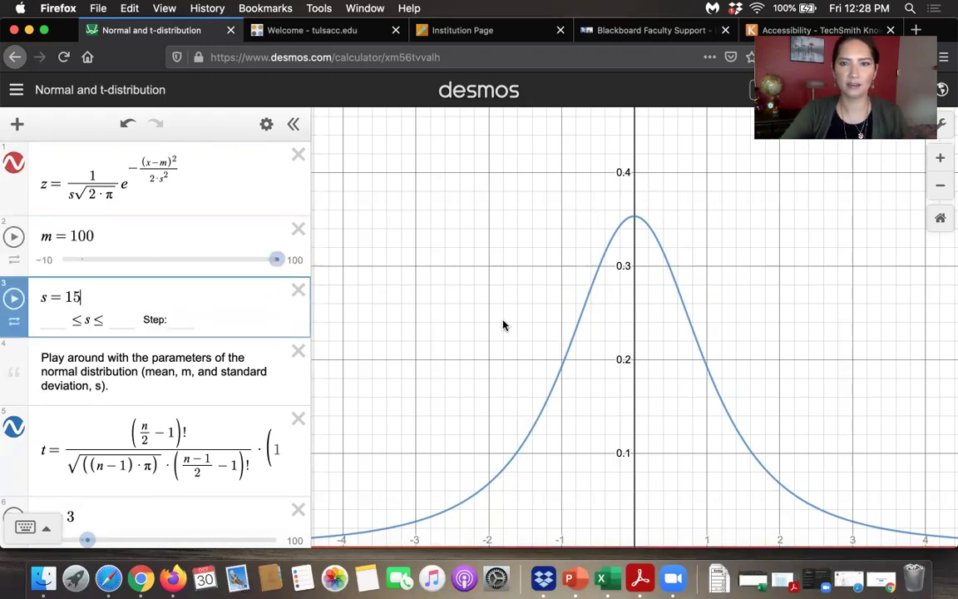
# Examine the shape and height of the normal curve around x = 100 on the graph
pyautogui.click(791, 311)
pyautogui.hscroll(3, 774, 324)
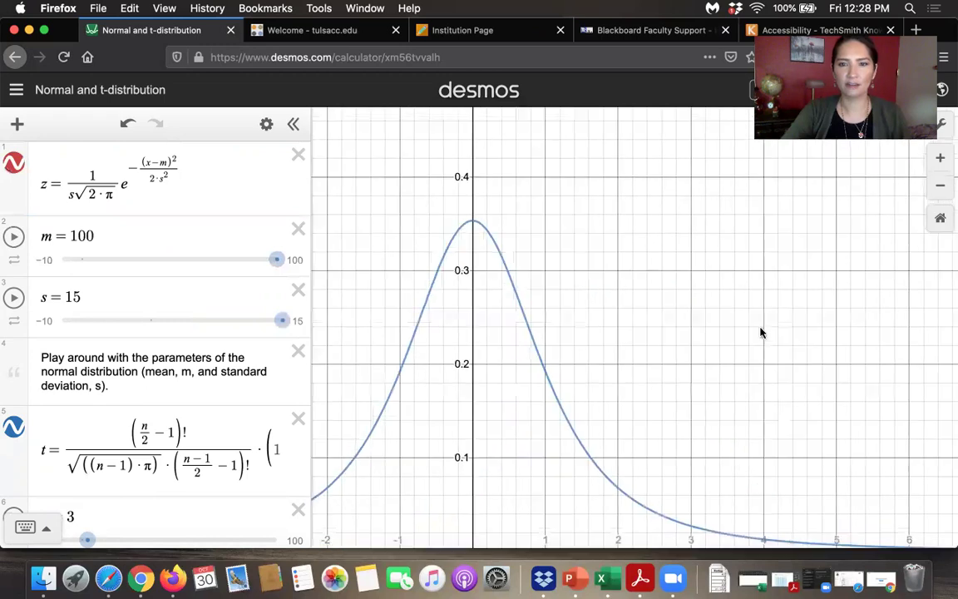
pyautogui.hscroll(6, 563, 270)
pyautogui.hscroll(10, 731, 351)
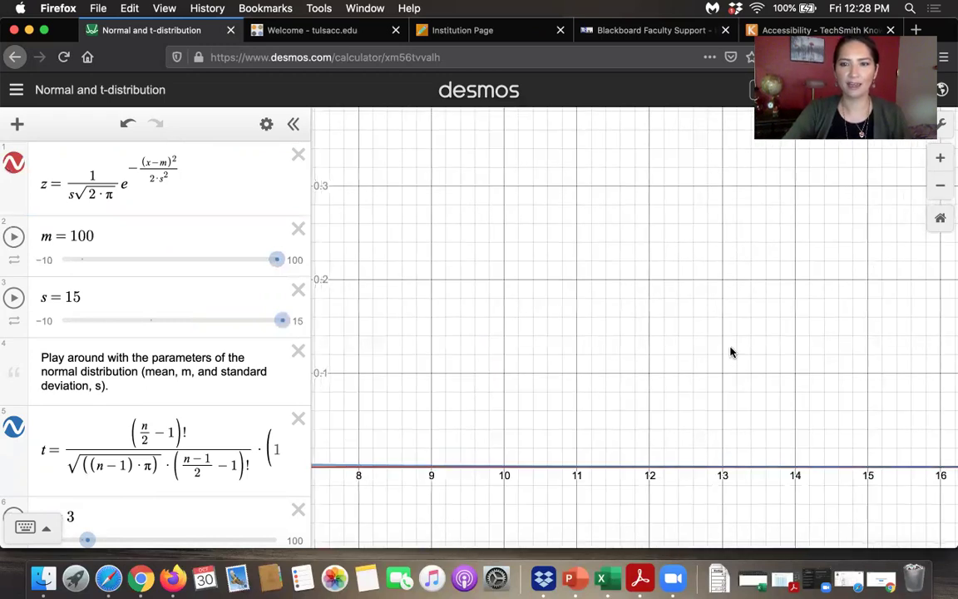
pyautogui.hscroll(4, 758, 317)
pyautogui.hscroll(12, 758, 317)
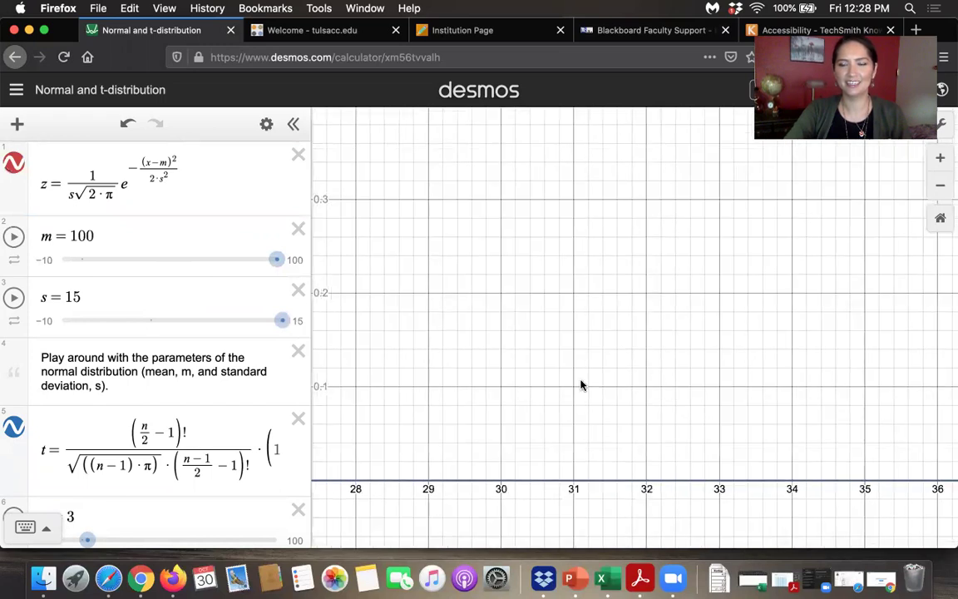
pyautogui.hscroll(8, 581, 386)
pyautogui.hscroll(14, 811, 399)
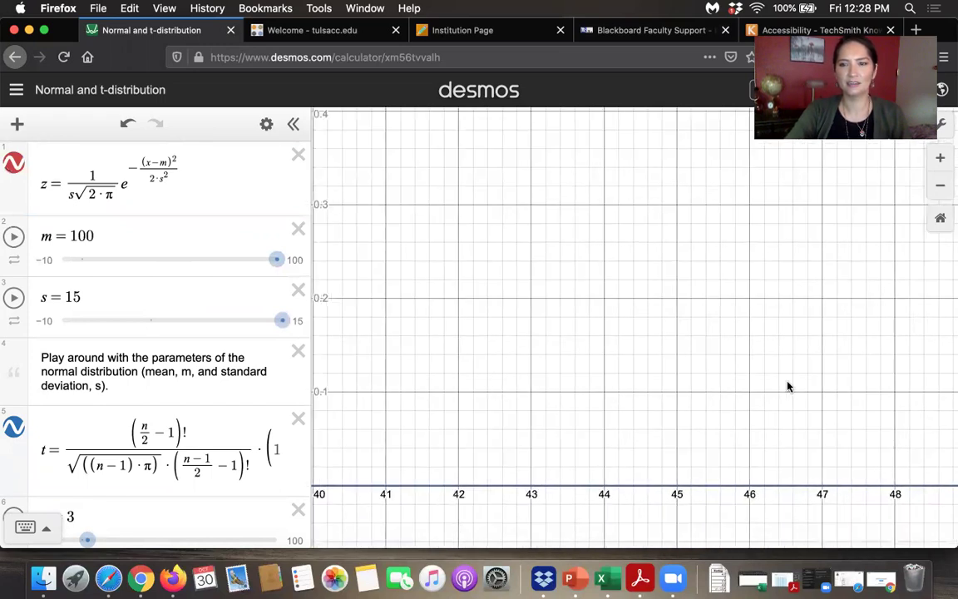
pyautogui.hscroll(8, 863, 341)
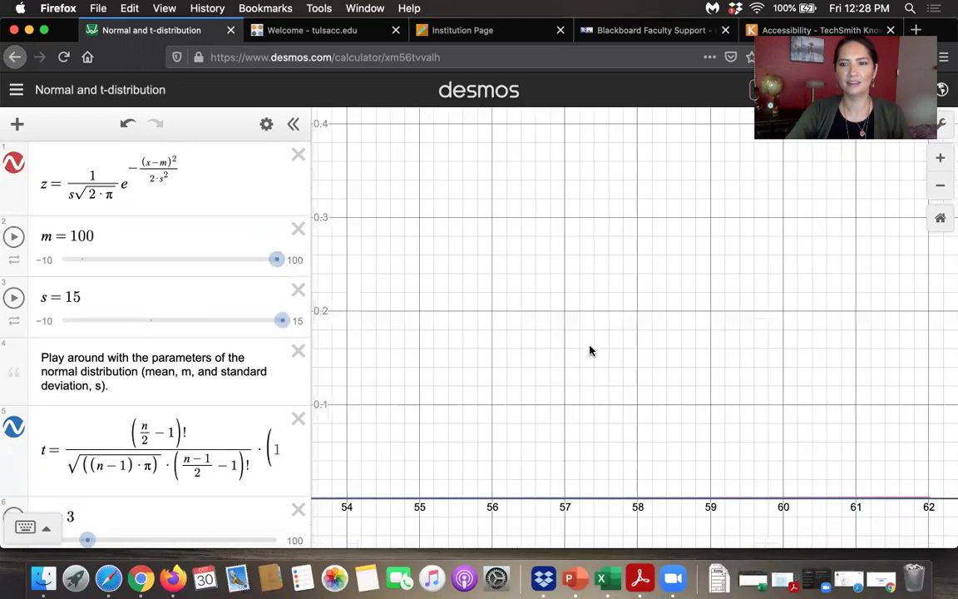
pyautogui.hscroll(15, 746, 372)
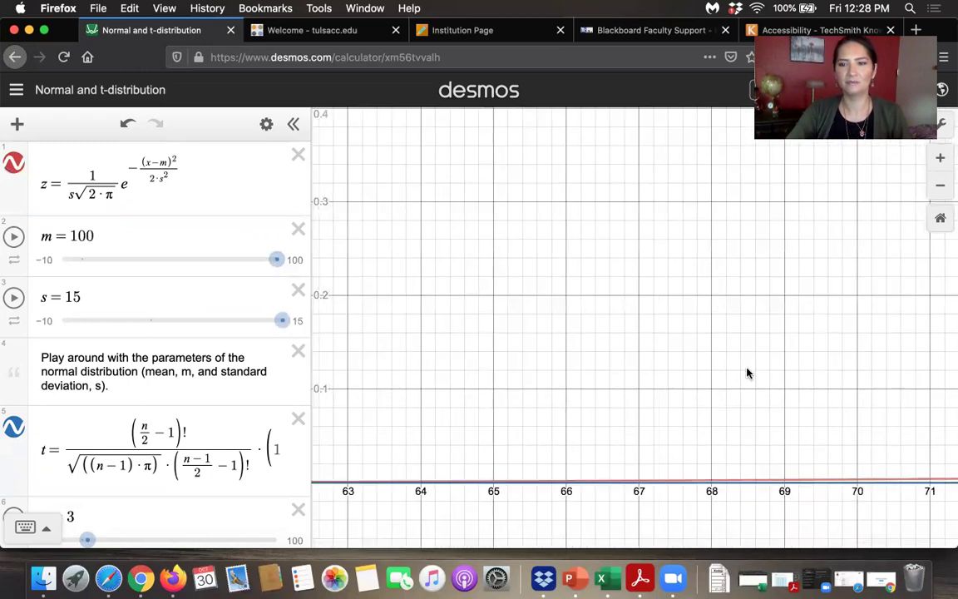
pyautogui.hscroll(5, 702, 330)
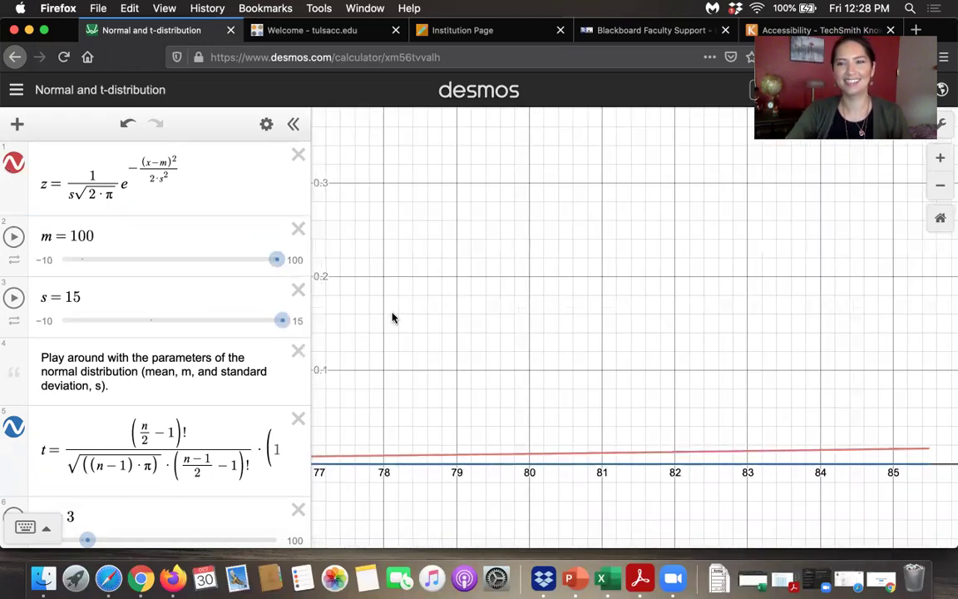
pyautogui.hscroll(11, 795, 289)
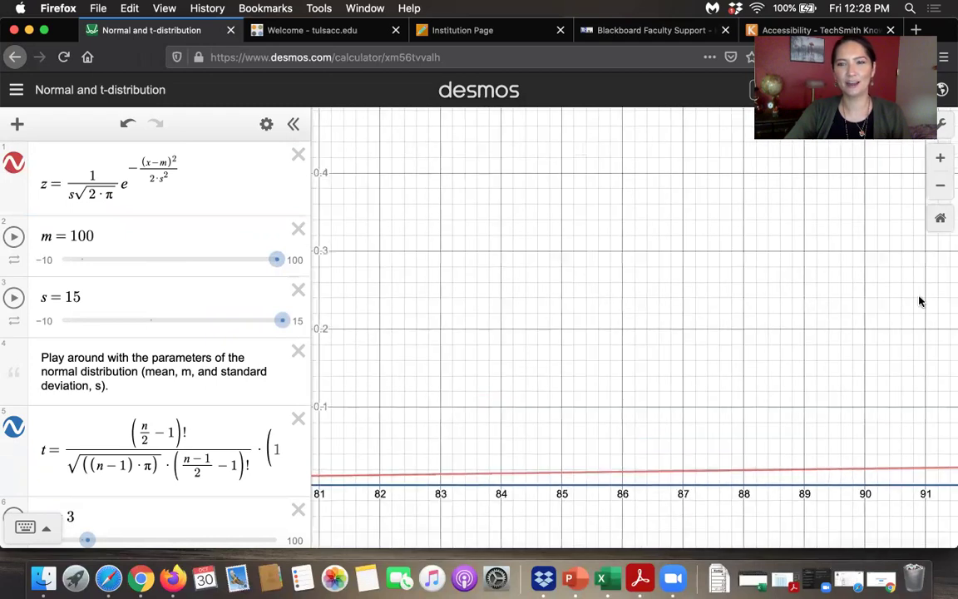
pyautogui.hscroll(11, 726, 364)
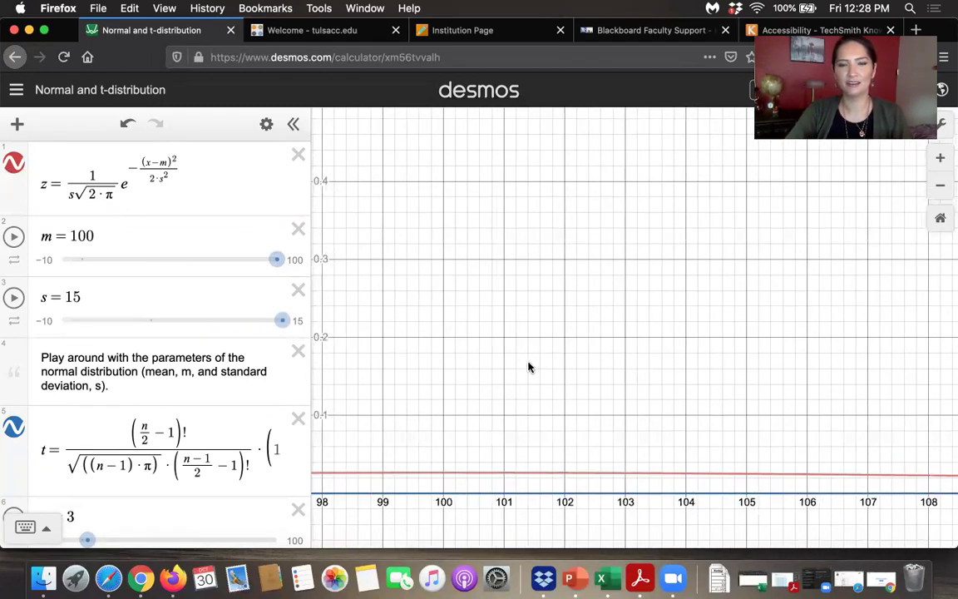
pyautogui.hscroll(-3, 689, 334)
pyautogui.scroll(-1, 689, 333)
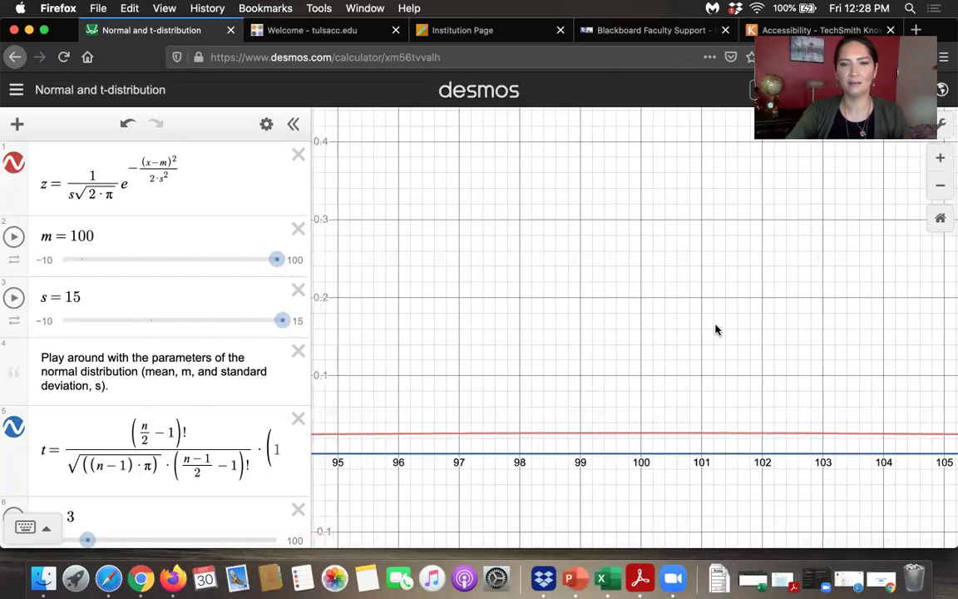
pyautogui.click(942, 158)
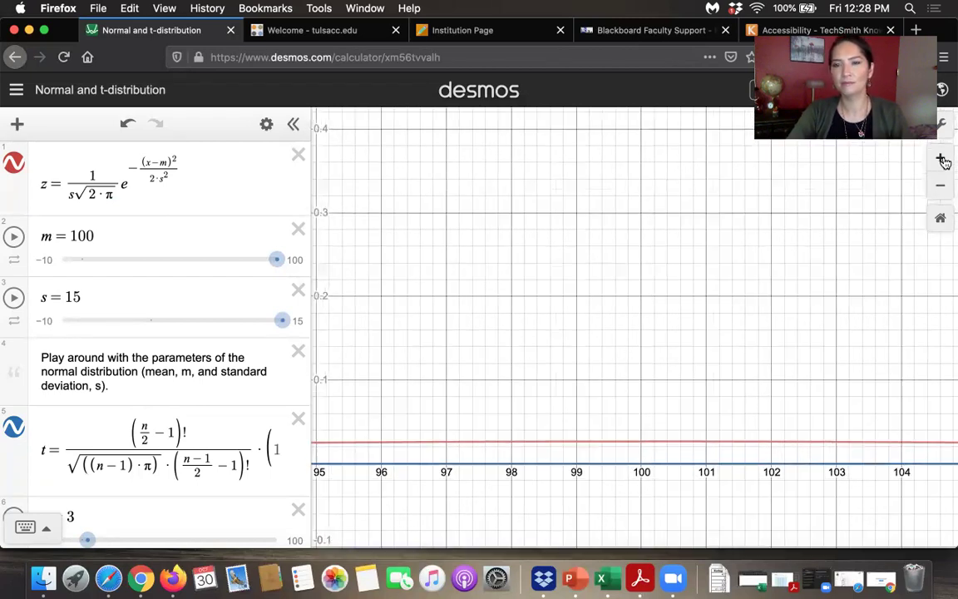
pyautogui.scroll(-3, 807, 268)
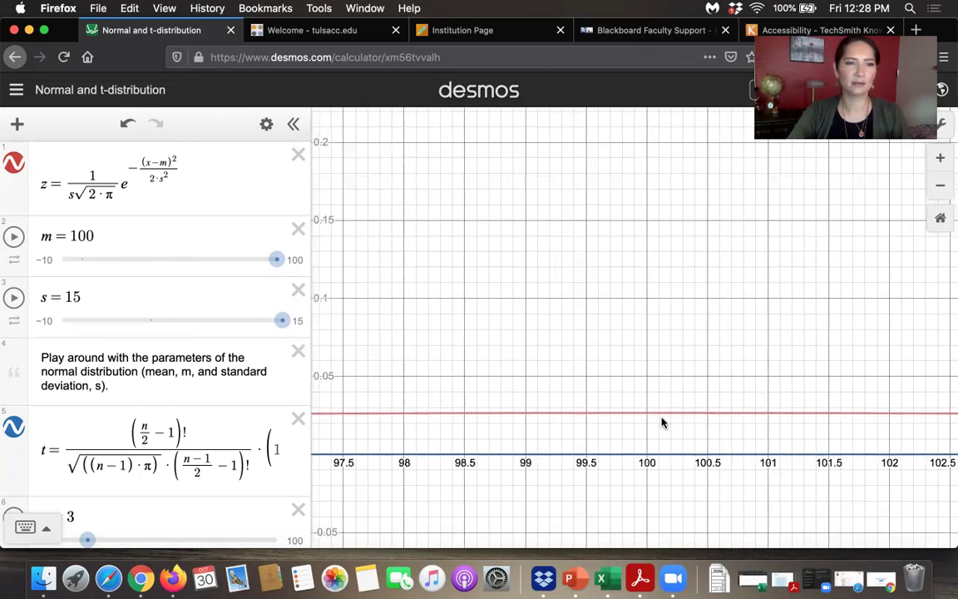
# Set the mean m to 0 and the standard deviation s to 1
pyautogui.moveTo(94, 236); pyautogui.dragTo(70, 236)
pyautogui.write('0')
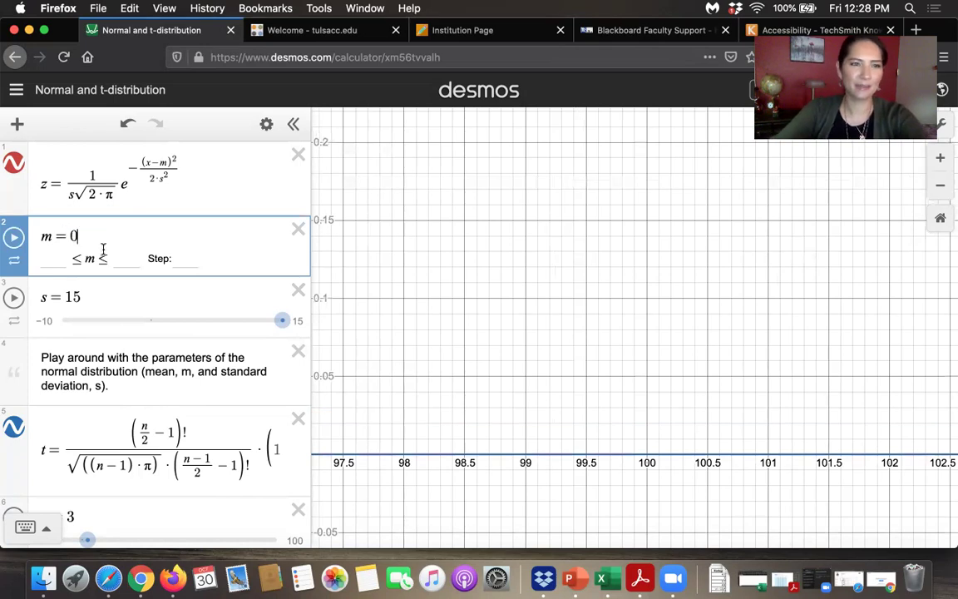
pyautogui.click(116, 292)
pyautogui.press('BackSpace')
pyautogui.press('Return')
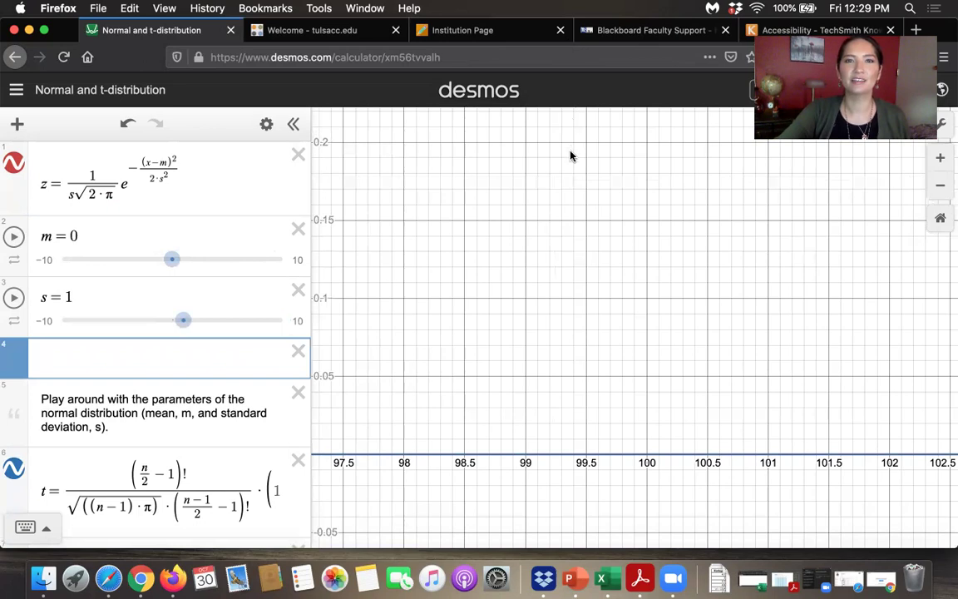
# Copy the graph's web address and reload the page, discarding the unsaved changes
pyautogui.click(447, 57)
pyautogui.press('Escape')
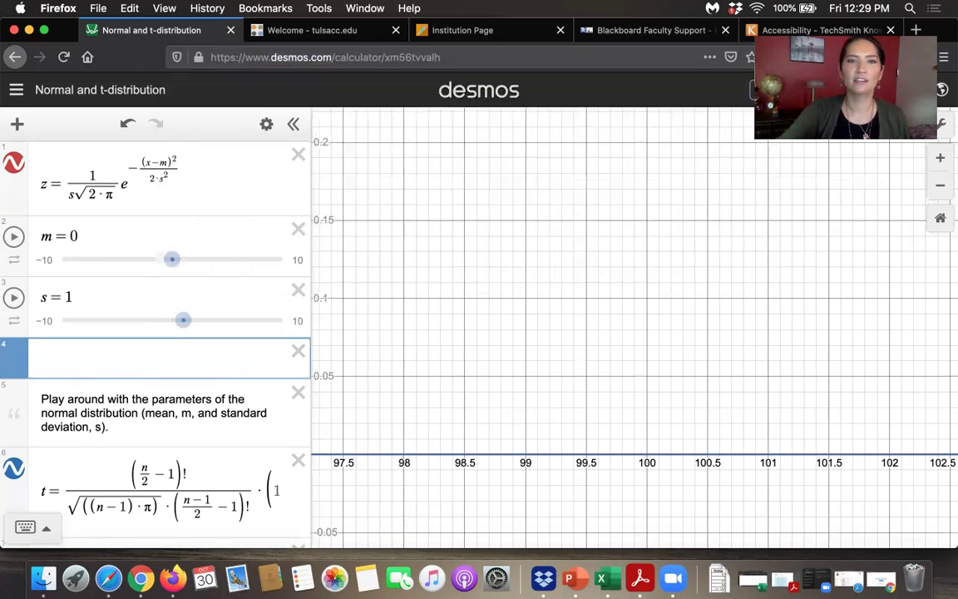
pyautogui.press('super+r')
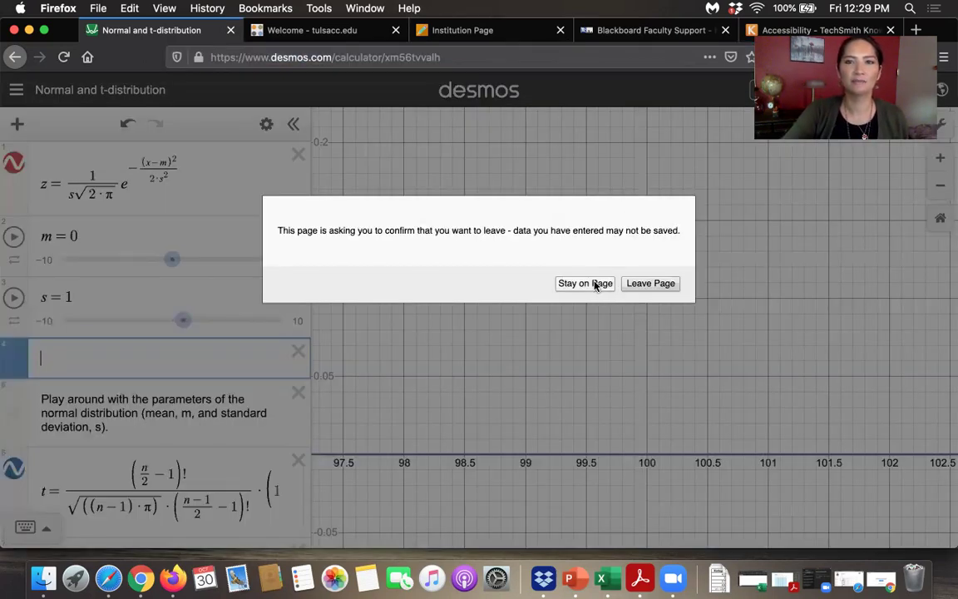
pyautogui.click(420, 57)
pyautogui.rightClick(420, 56)
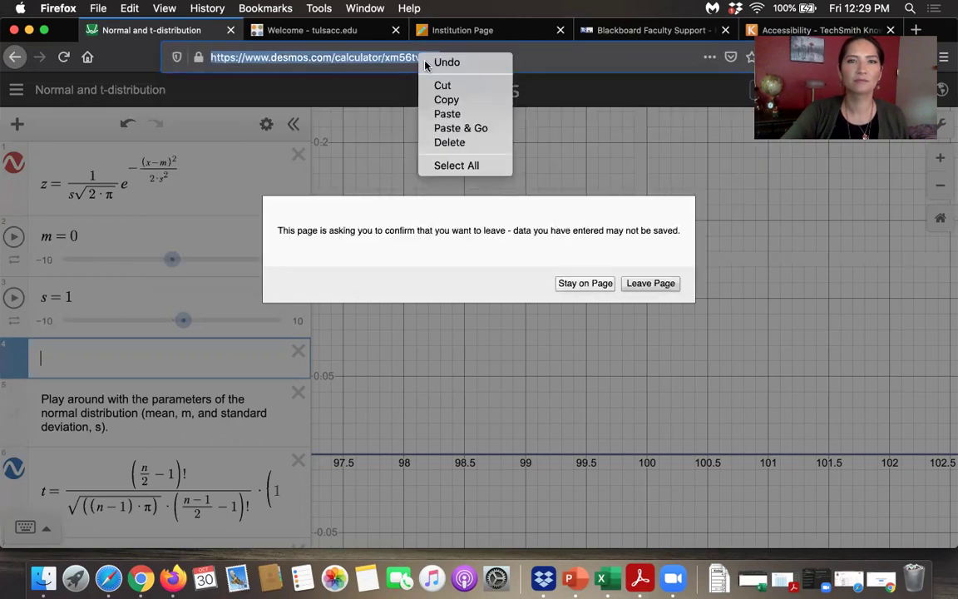
pyautogui.click(445, 98)
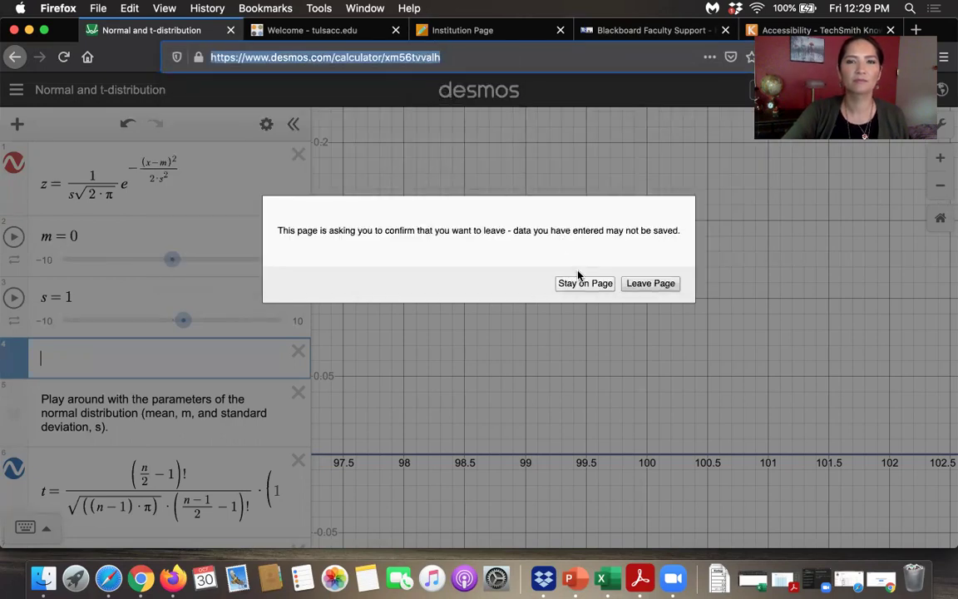
pyautogui.click(650, 283)
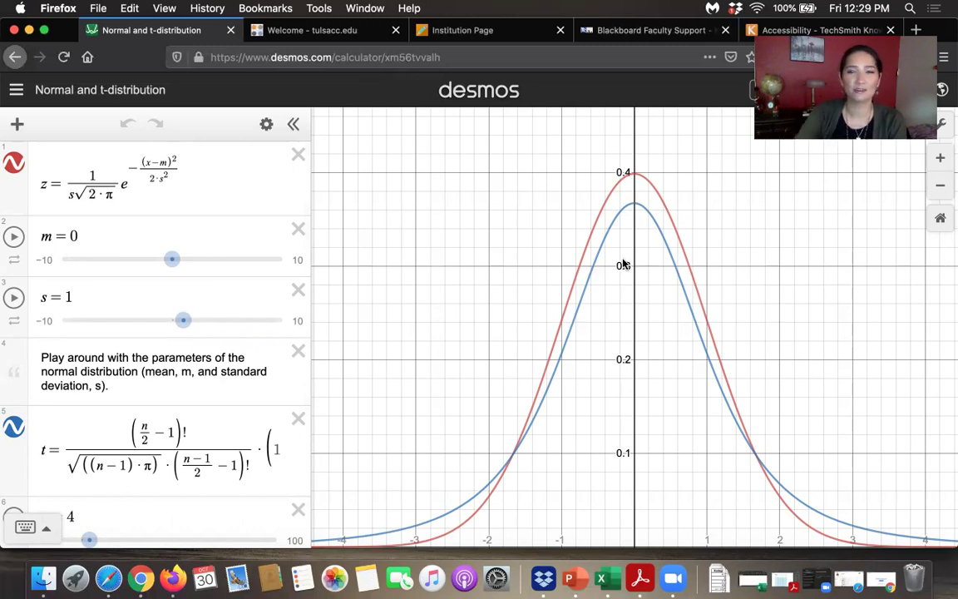
# Examine the full t-distribution formula, highlighting its numerator and the leading fraction
pyautogui.click(189, 381)
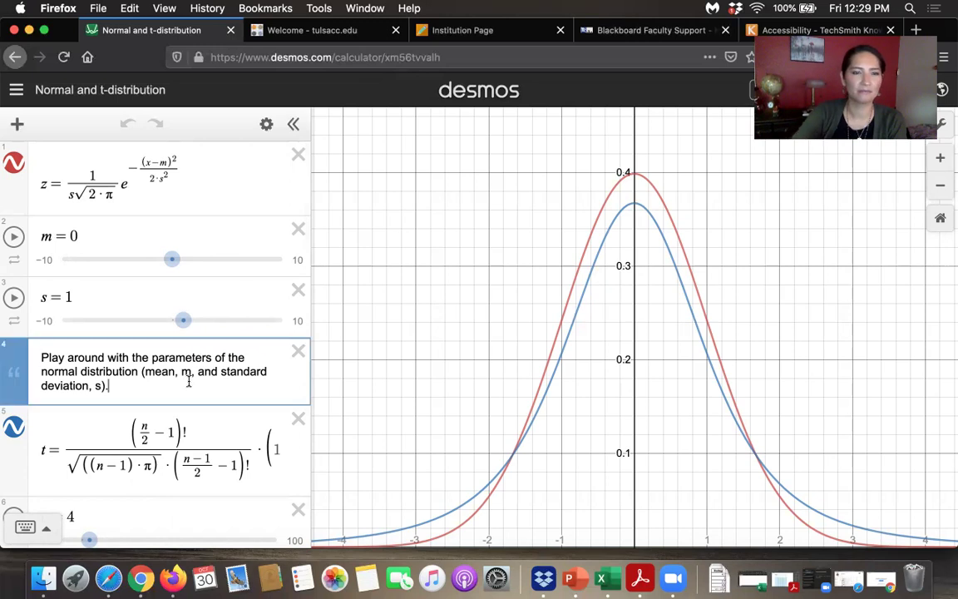
pyautogui.press('Down')
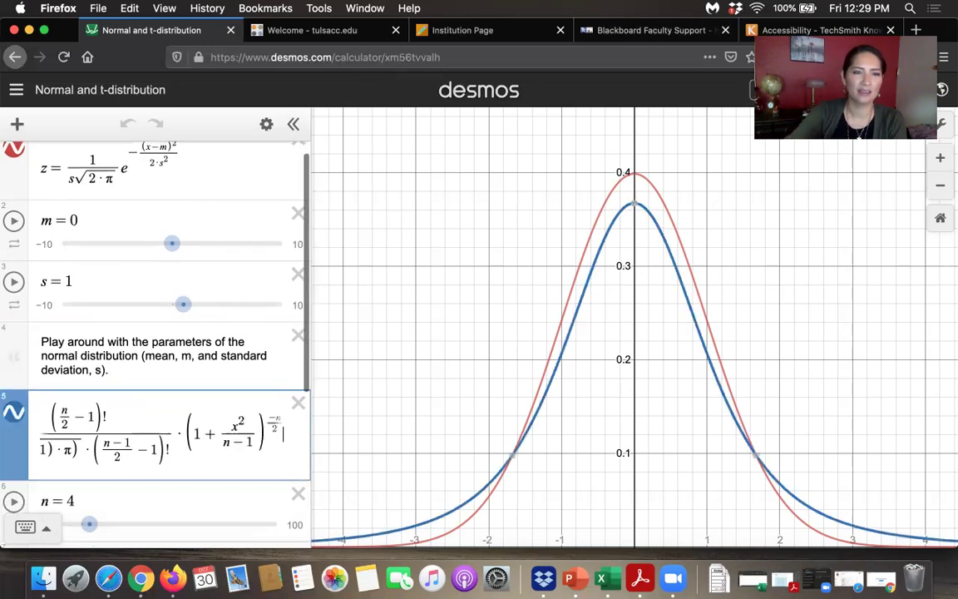
pyautogui.moveTo(183, 435); pyautogui.dragTo(321, 427)
pyautogui.click(174, 420)
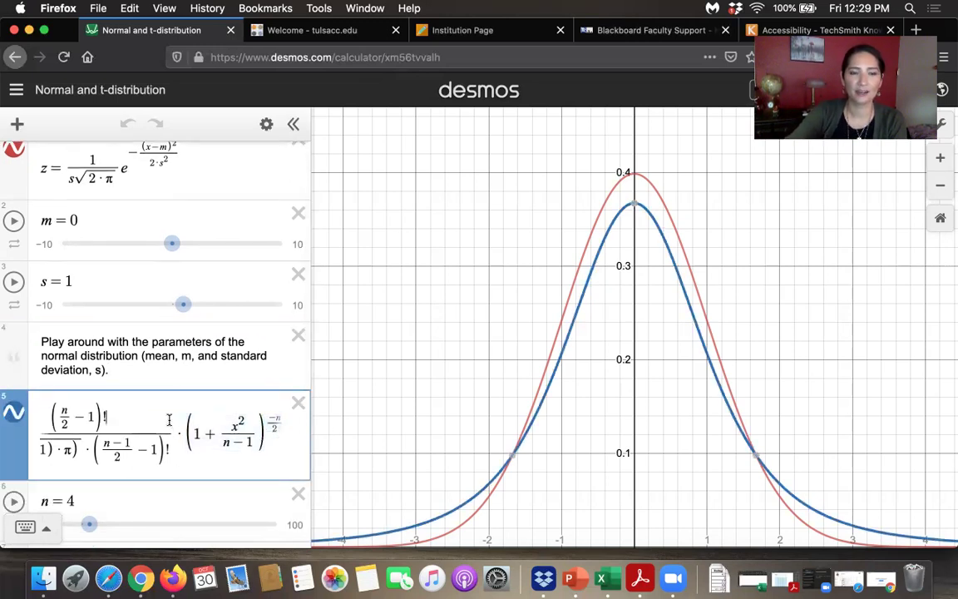
pyautogui.moveTo(110, 416); pyautogui.dragTo(51, 416)
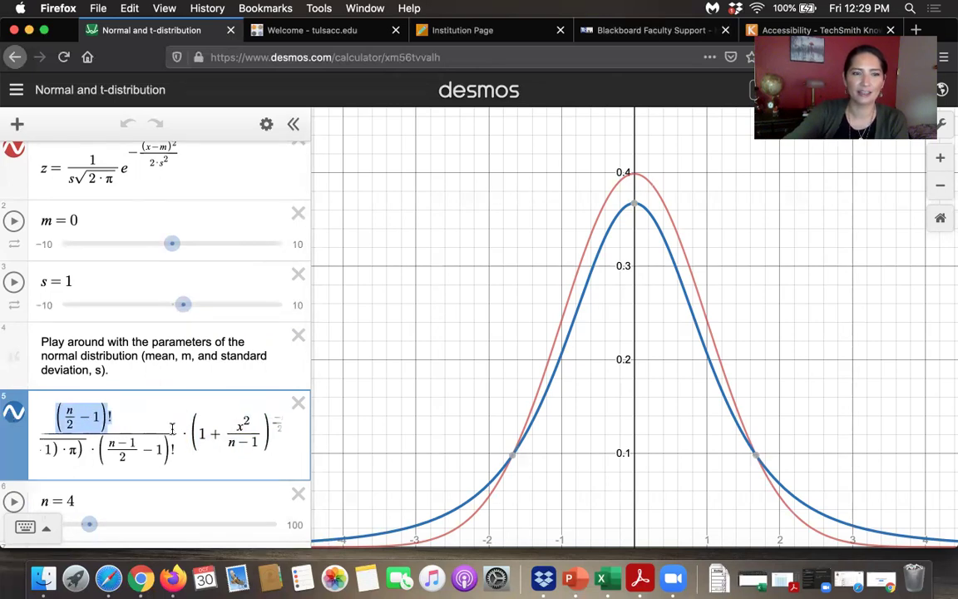
pyautogui.moveTo(178, 434); pyautogui.dragTo(188, 433)
pyautogui.hotkey('shift', 'Left')
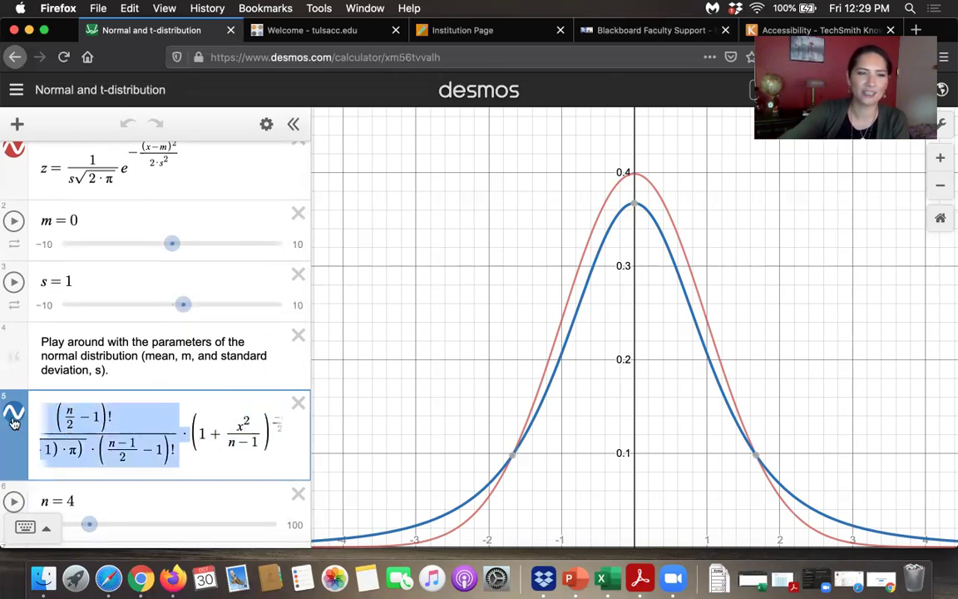
pyautogui.press('Right')
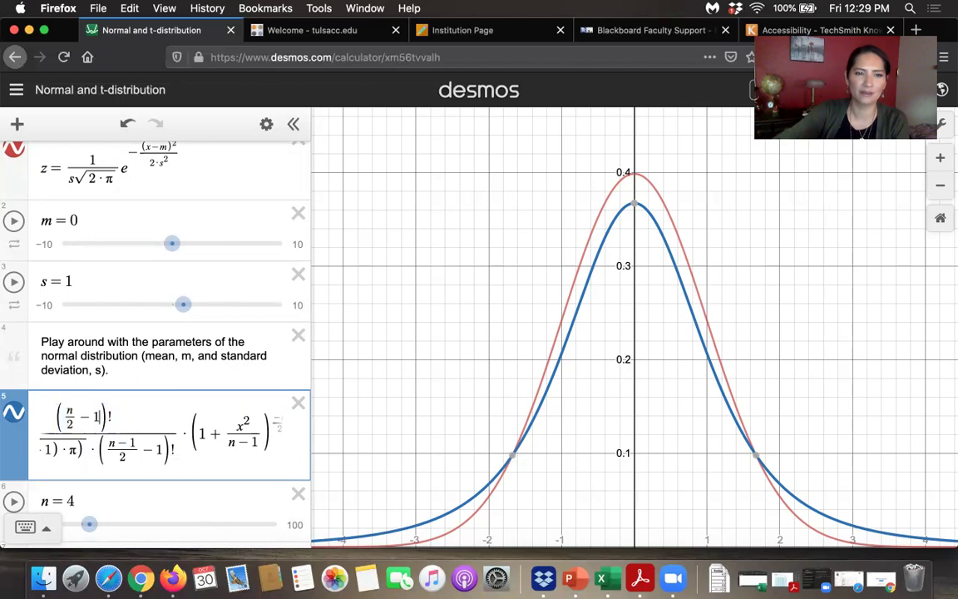
pyautogui.press('Home')
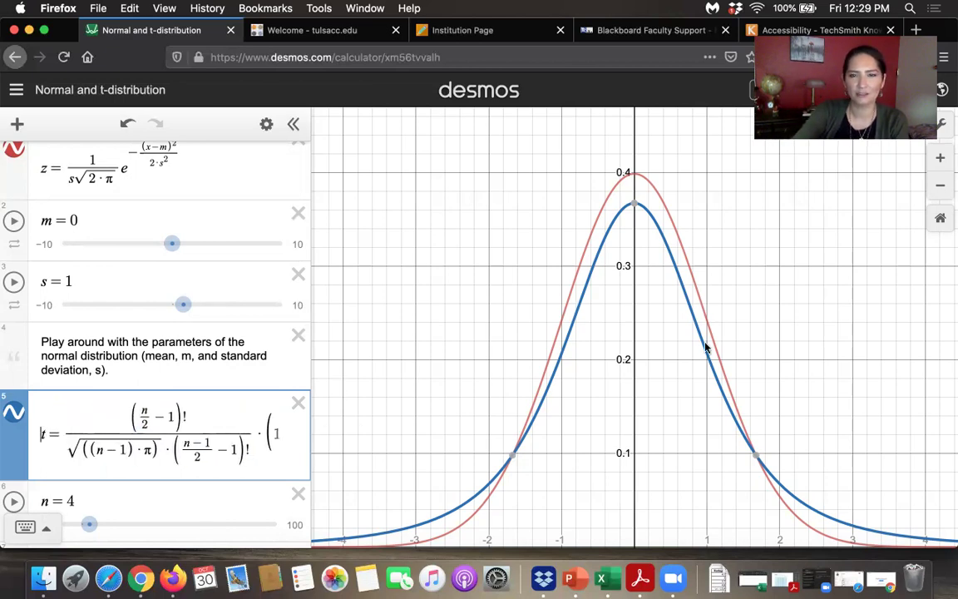
# Insert the missing space before "See how it nicely" in the note about the t-distribution
pyautogui.click(242, 506)
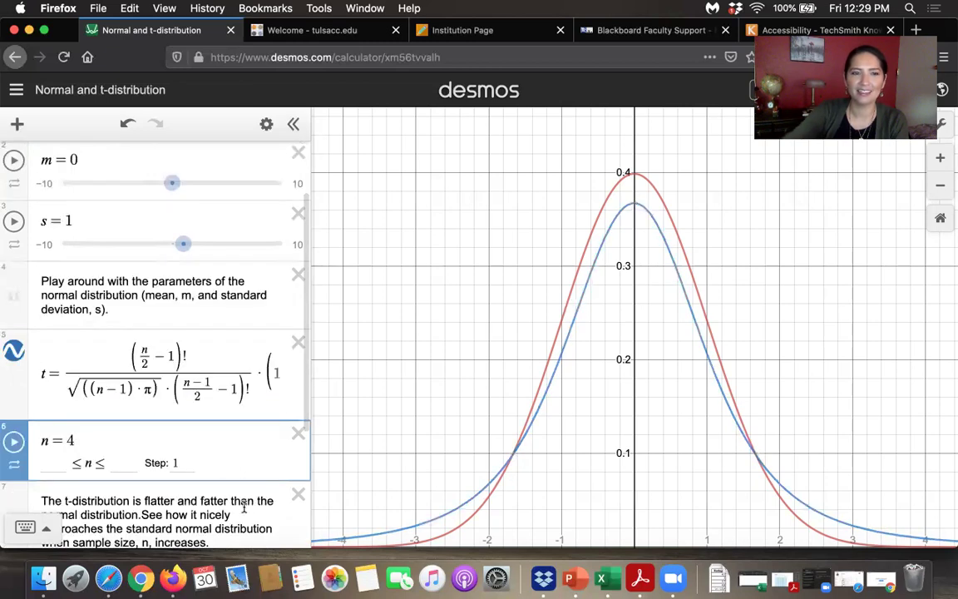
pyautogui.click(228, 501)
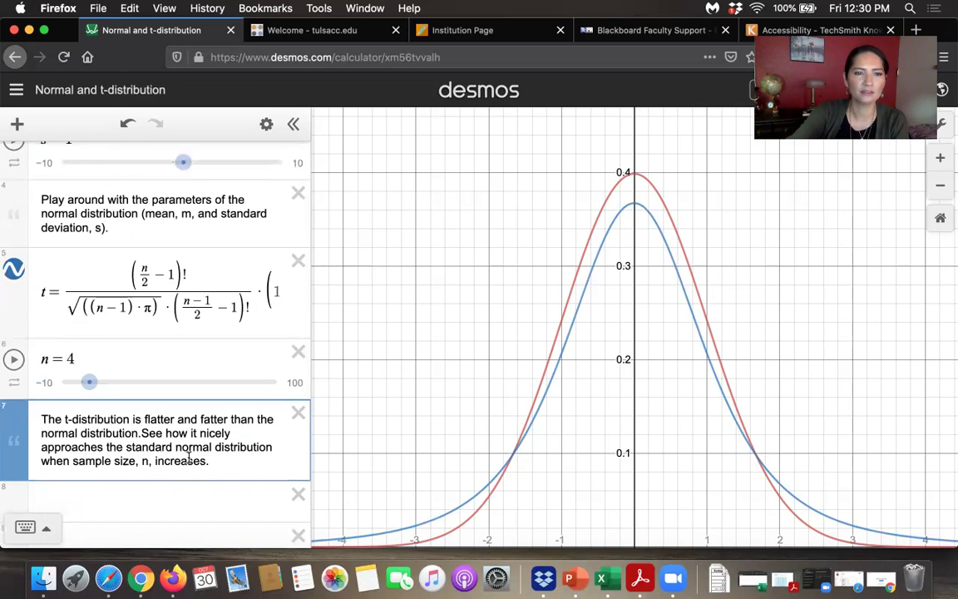
pyautogui.click(143, 433)
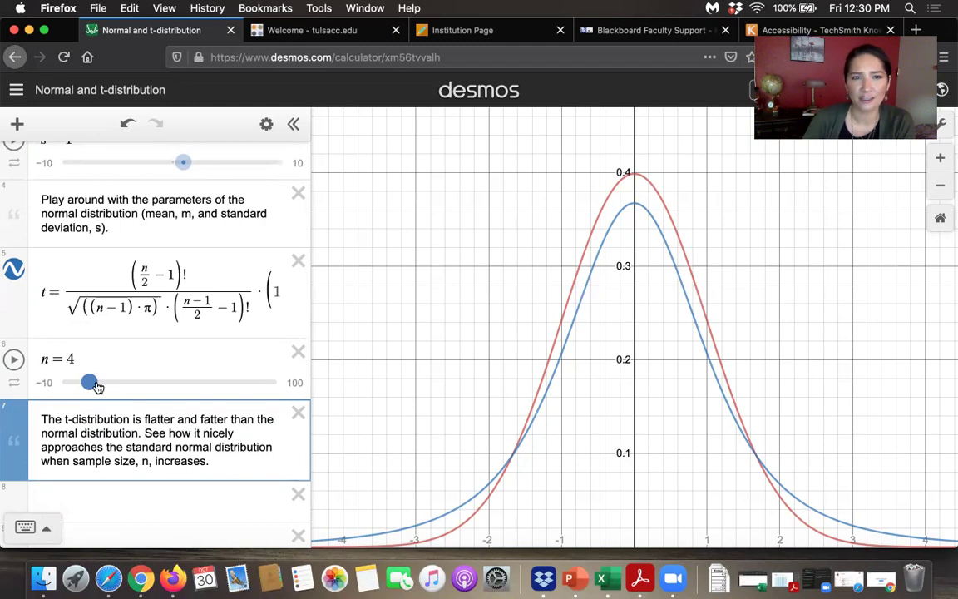
# Set the t-distribution's sample size n to 2
pyautogui.moveTo(96, 386); pyautogui.dragTo(92, 387)
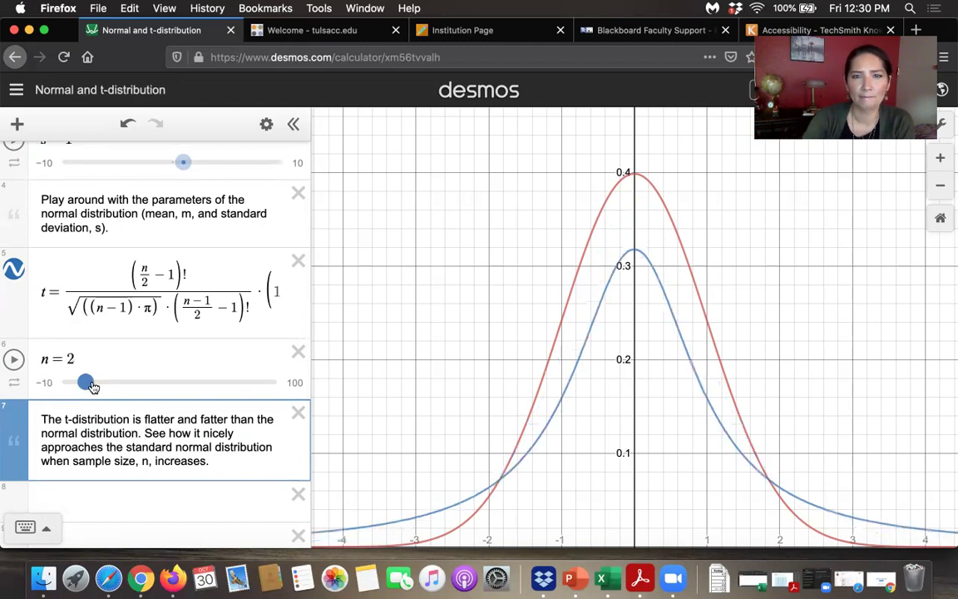
pyautogui.click(93, 387)
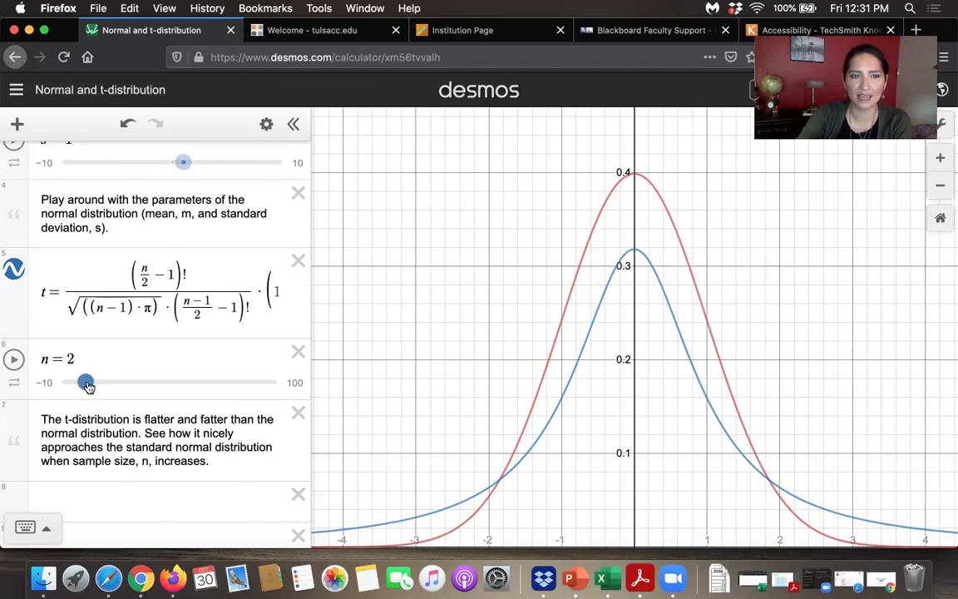
# Vary the t-distribution's sample size n from 7 to 100, animate it briefly, and leave it at 97
pyautogui.moveTo(89, 386); pyautogui.dragTo(97, 383)
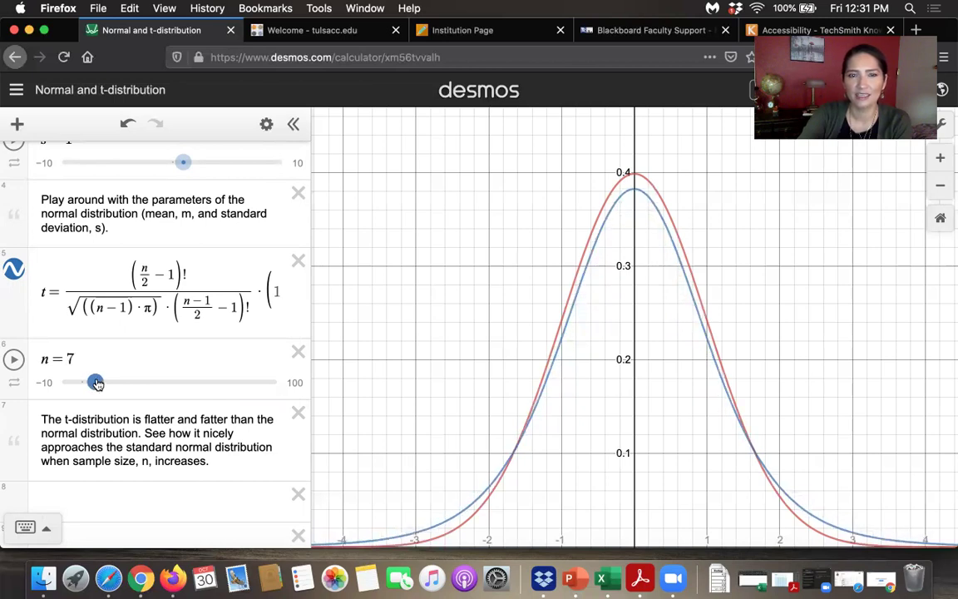
pyautogui.moveTo(103, 385); pyautogui.dragTo(288, 410)
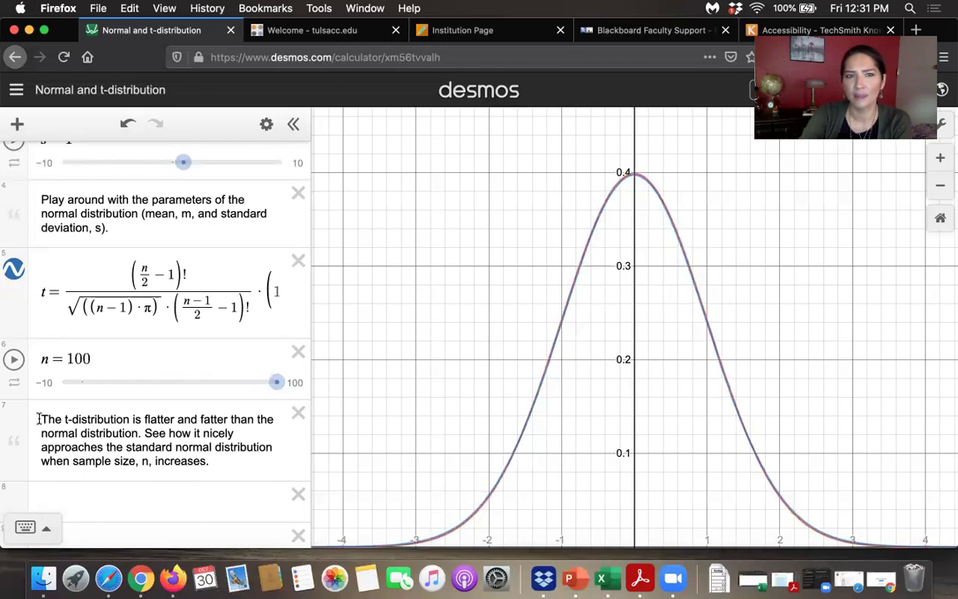
pyautogui.click(13, 360)
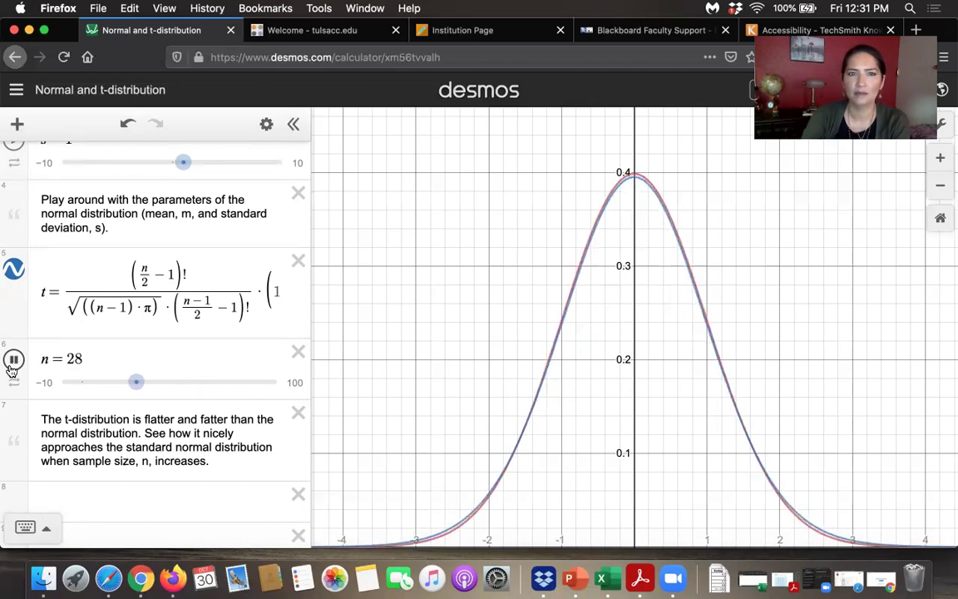
pyautogui.click(13, 363)
pyautogui.moveTo(120, 386); pyautogui.dragTo(261, 366)
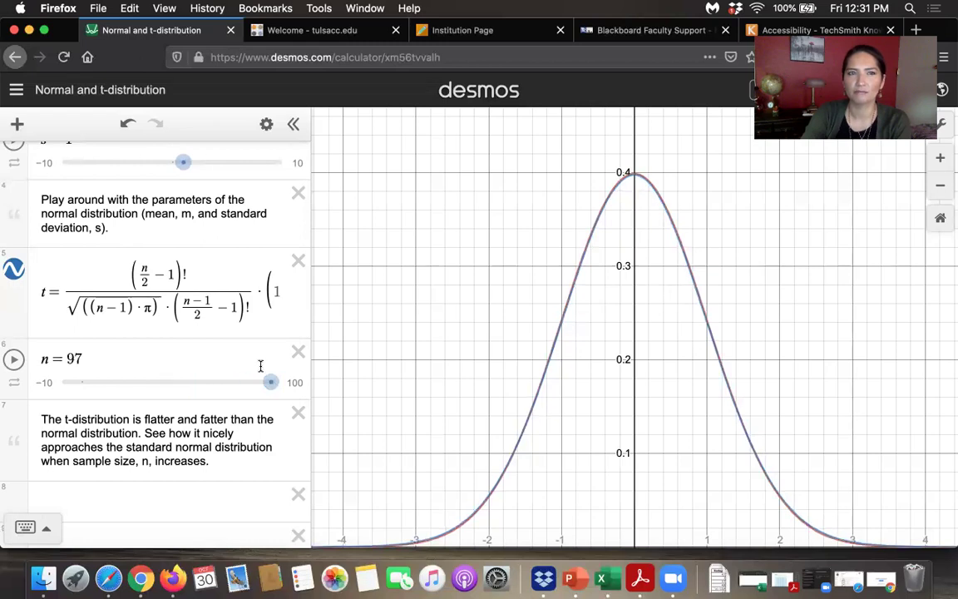
# Switch to the PowerPoint presentation and run the slide show from slide 13 to "Key Features of the Student t Distribution (3 of 3)"
pyautogui.click(29, 31)
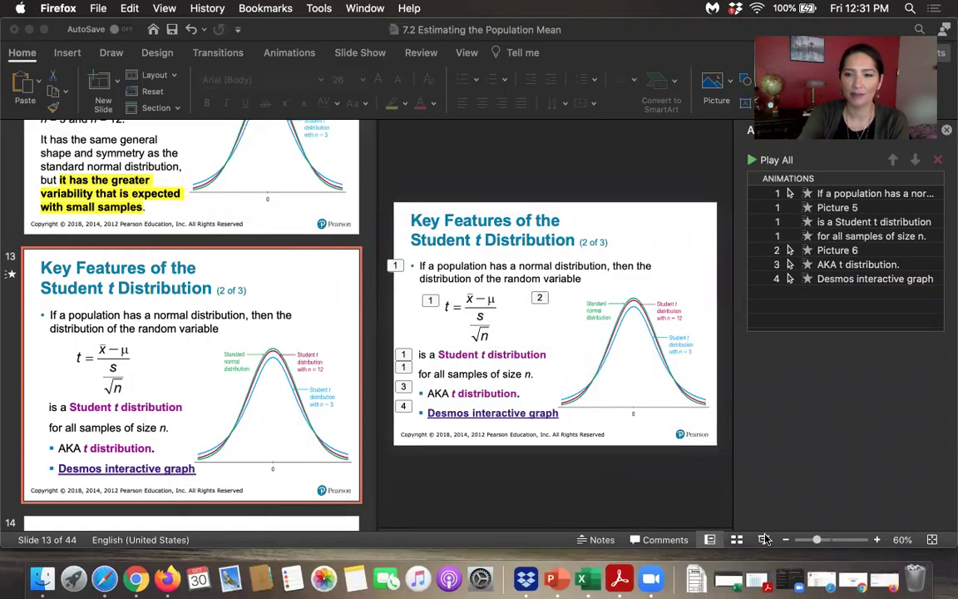
pyautogui.click(765, 539)
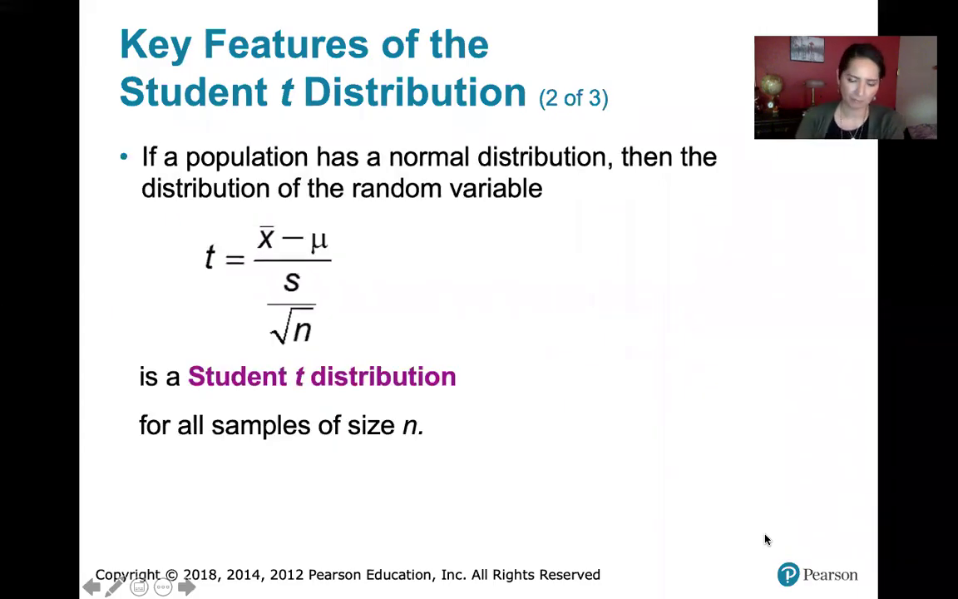
pyautogui.click(766, 539)
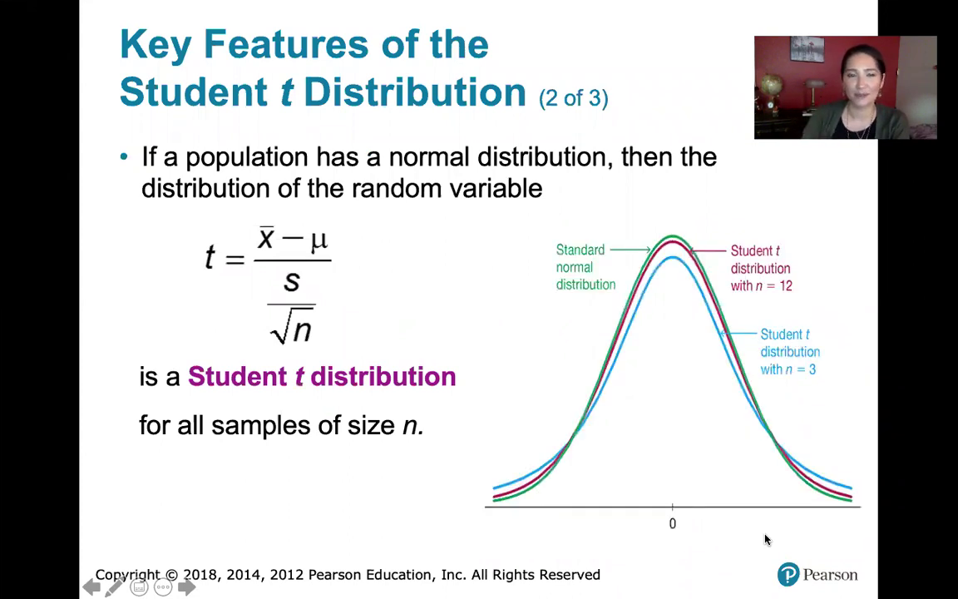
pyautogui.click(766, 539)
pyautogui.click(766, 539)
pyautogui.click(766, 539)
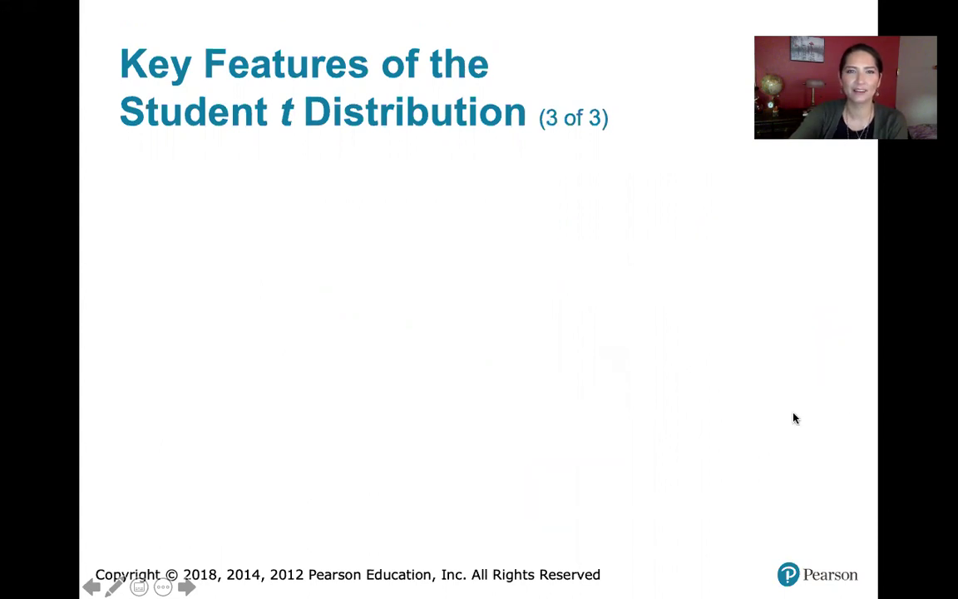
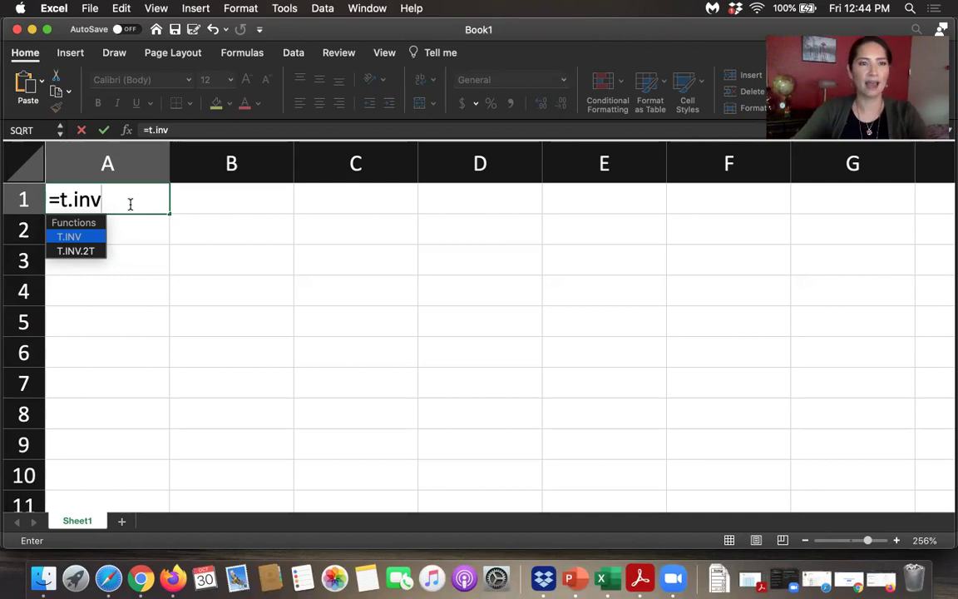
# Complete the formula =T.INV.2T(0.05,17) in cell A1 and reselect the cell
pyautogui.write('.')
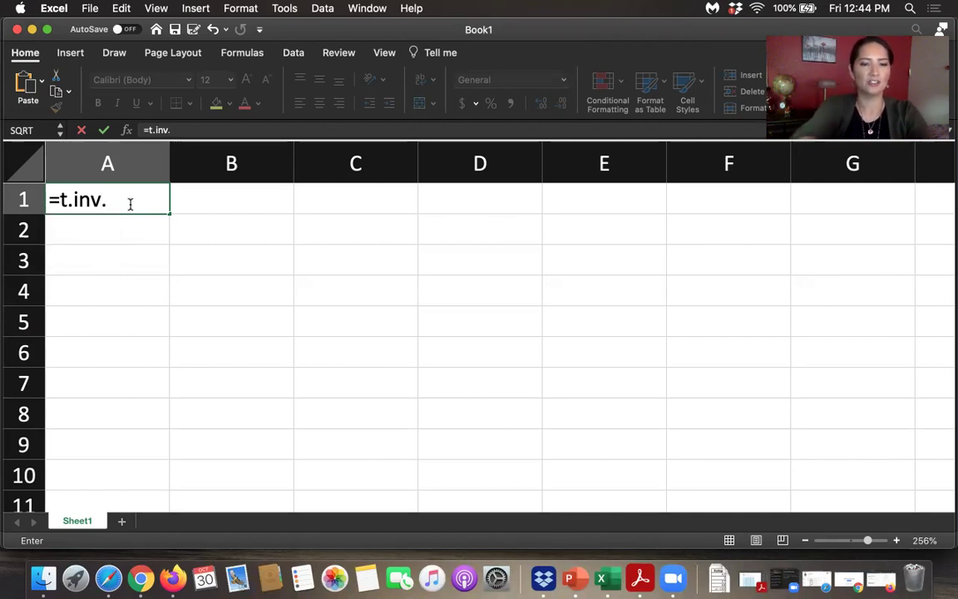
pyautogui.write('@')
pyautogui.press('BackSpace')
pyautogui.write('2')
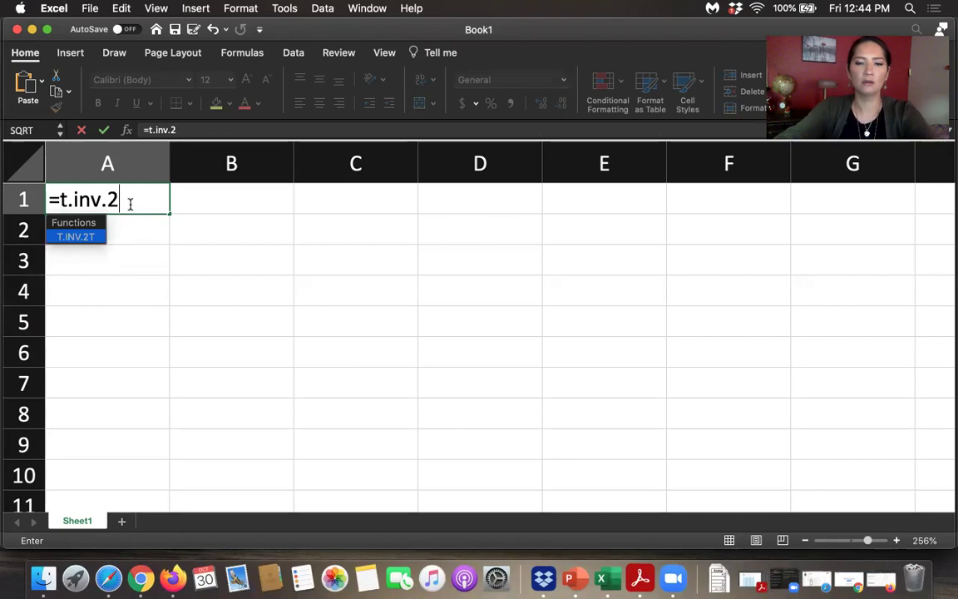
pyautogui.write('T')
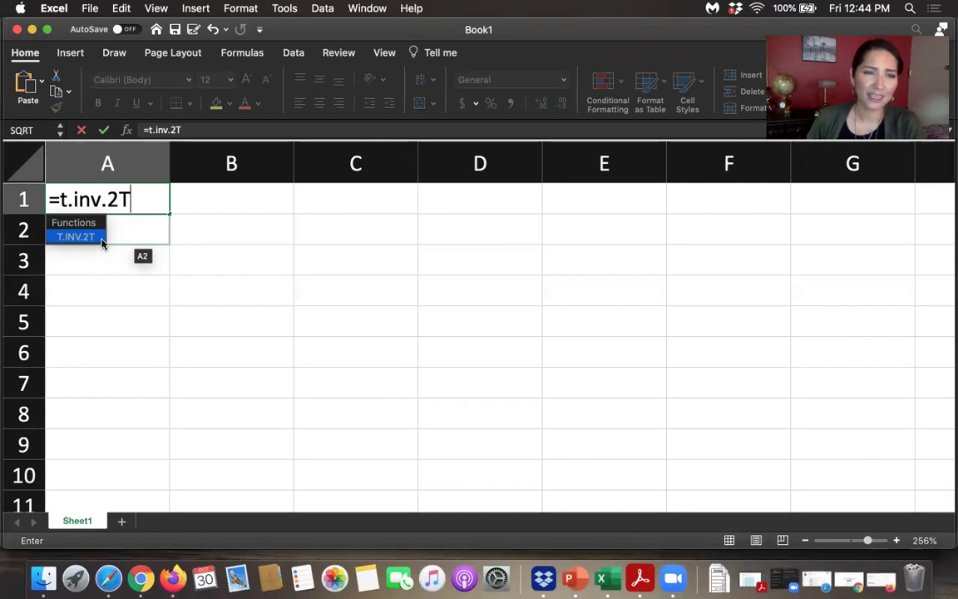
pyautogui.write('(')
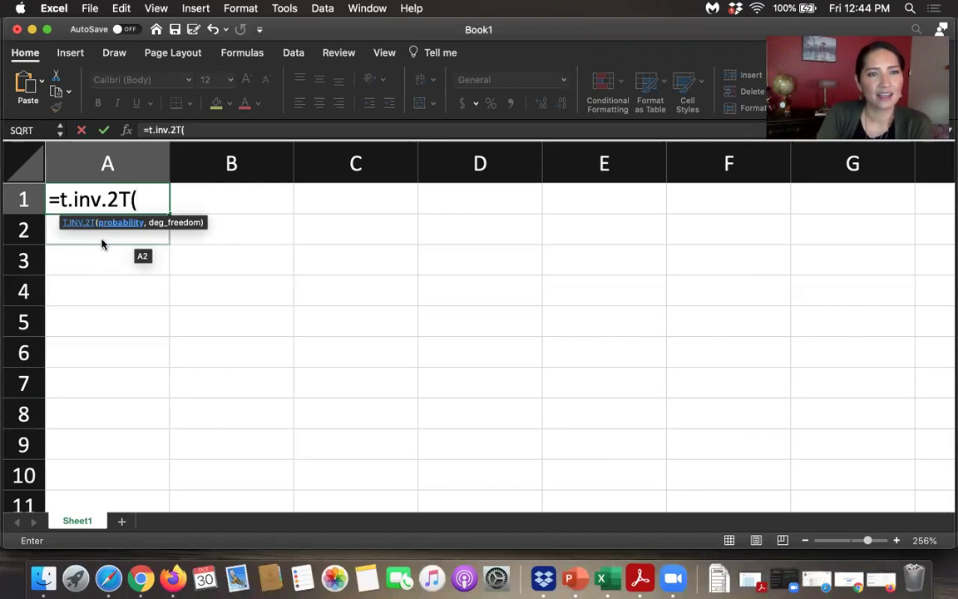
pyautogui.moveTo(148, 231); pyautogui.dragTo(210, 241)
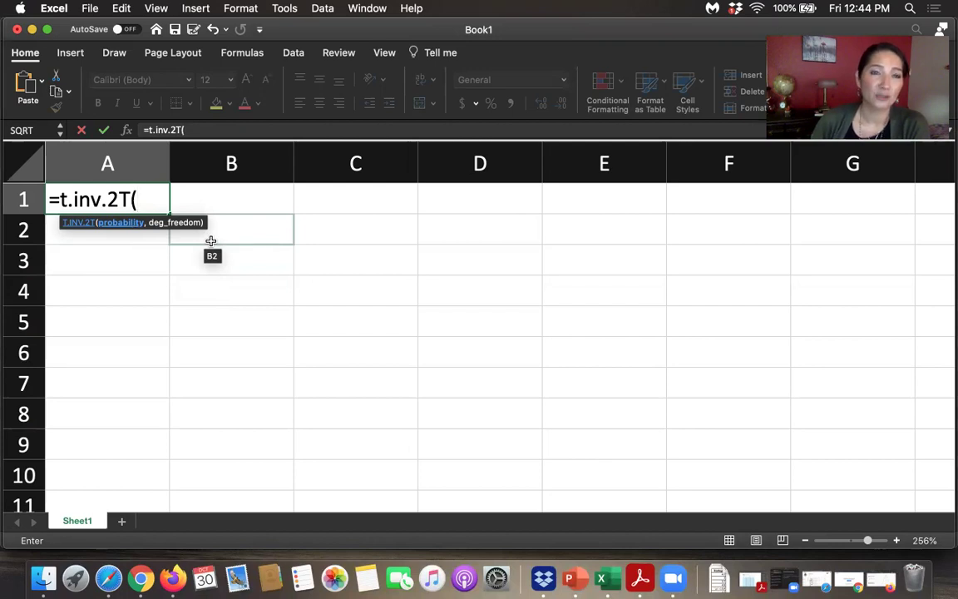
pyautogui.write('0.')
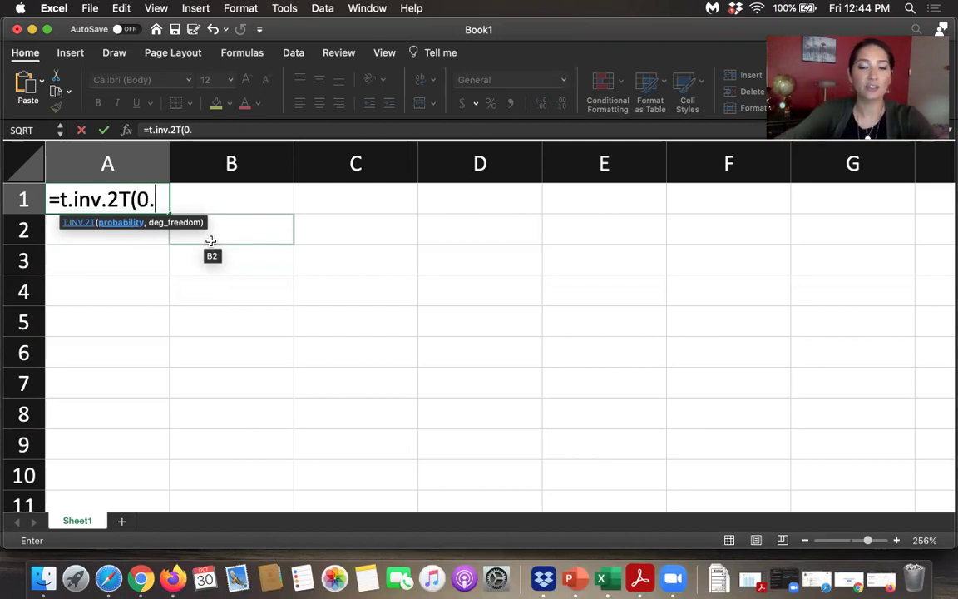
pyautogui.write('05,')
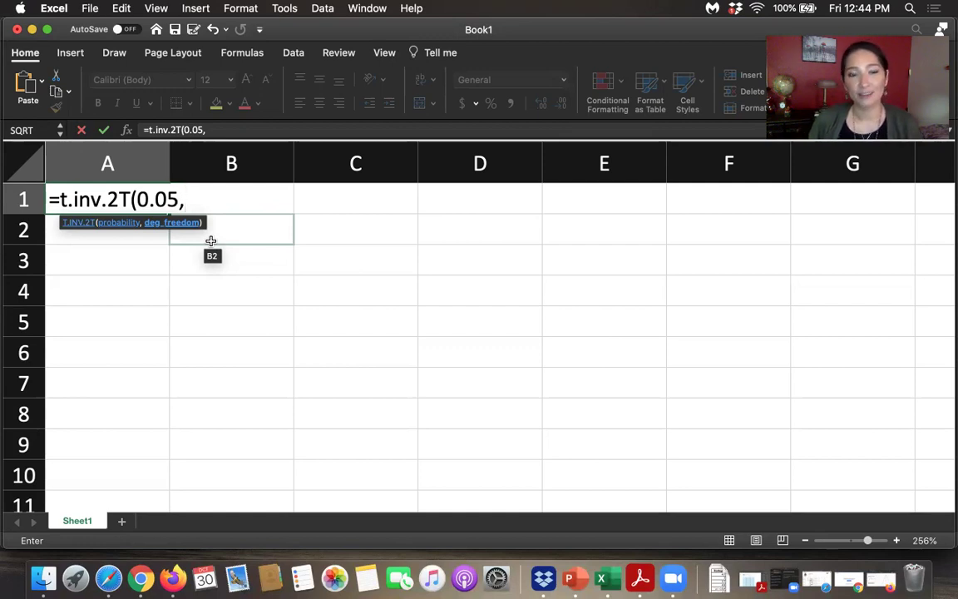
pyautogui.write('17)')
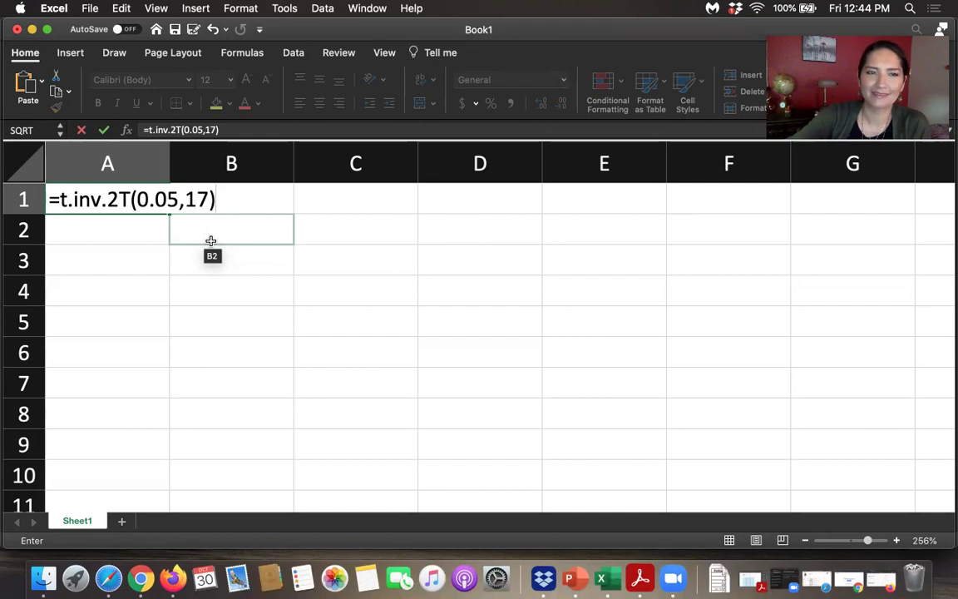
pyautogui.press('Return')
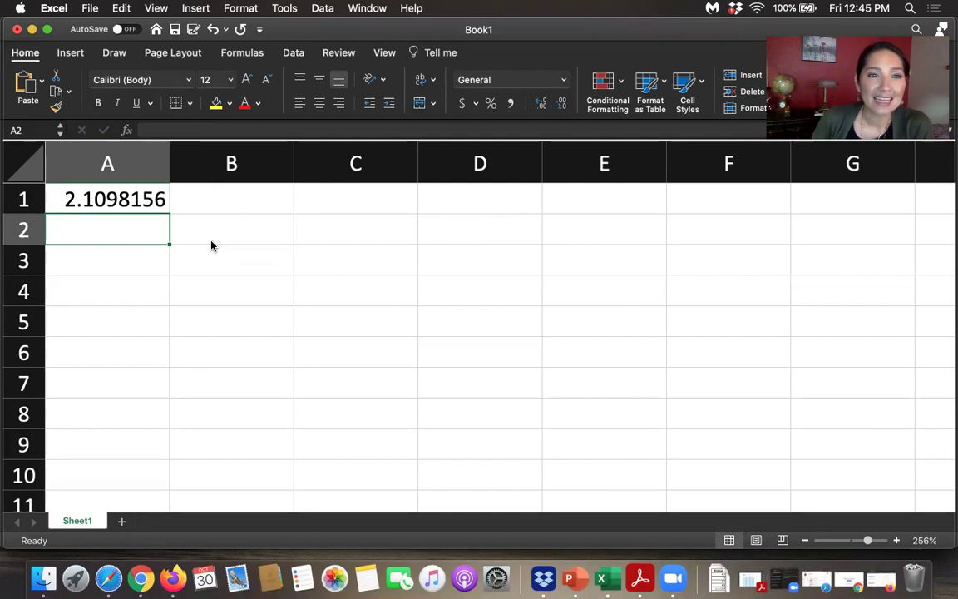
pyautogui.click(135, 205)
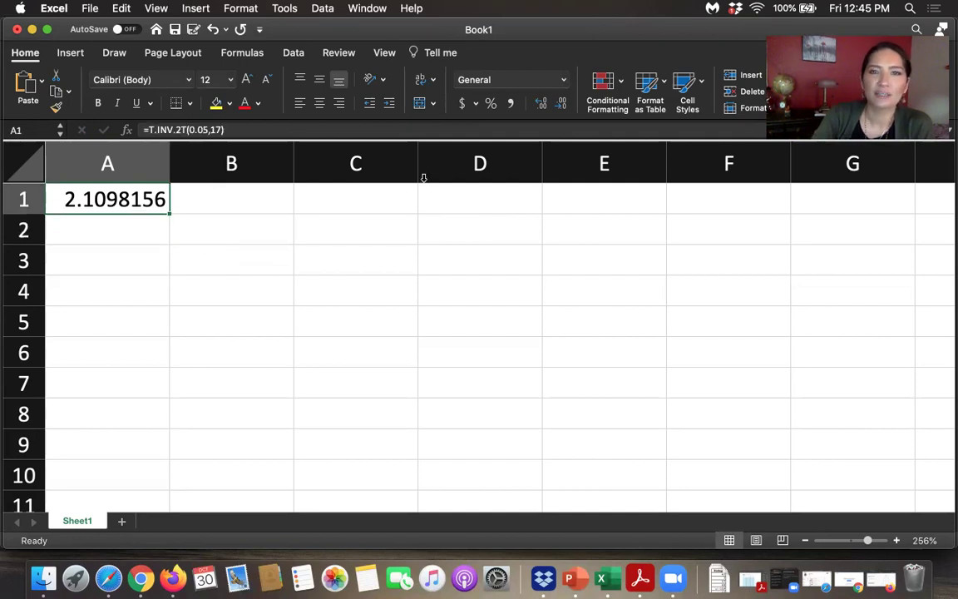
pyautogui.click(391, 109)
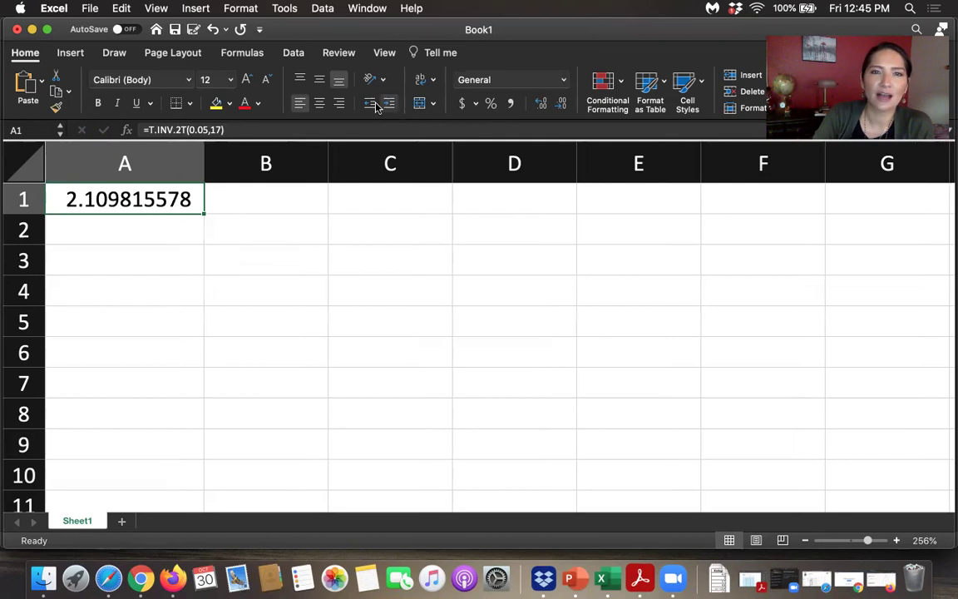
pyautogui.click(369, 106)
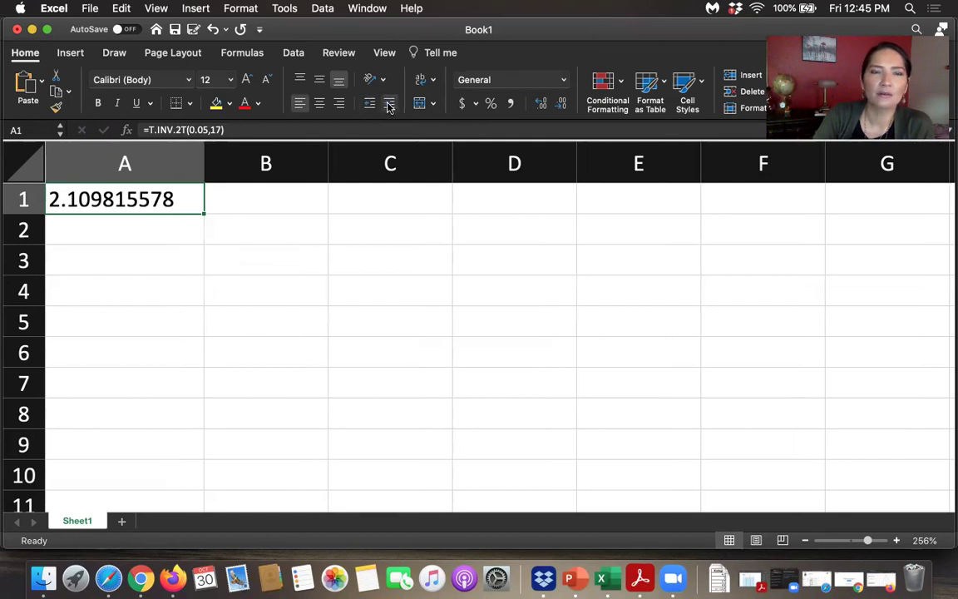
pyautogui.click(345, 102)
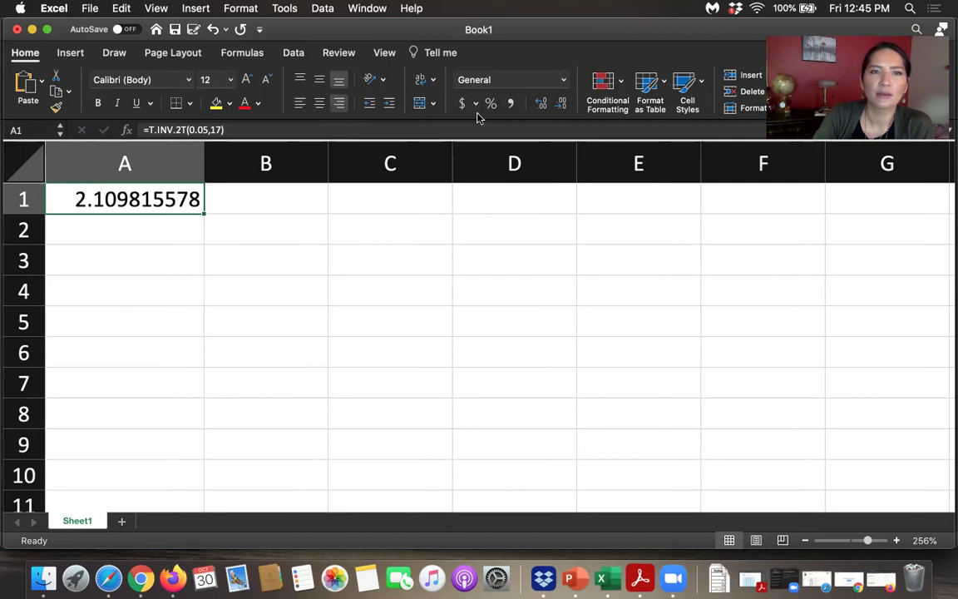
# Reduce the number of decimal places displayed in cell A1 by six
pyautogui.click(562, 106)
pyautogui.click(561, 106)
pyautogui.click(562, 107)
pyautogui.click(562, 106)
pyautogui.click(562, 107)
pyautogui.click(562, 106)
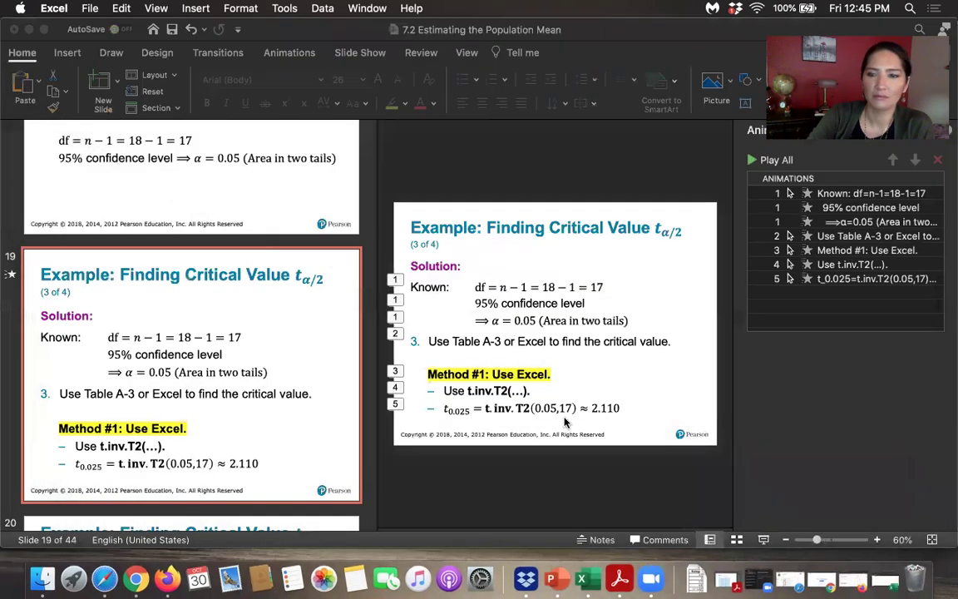
# Resume the PowerPoint slide show at slide 19, reveal the Excel solution, and advance to "Method #2: Use Table A-3." on the following slide
pyautogui.click(765, 541)
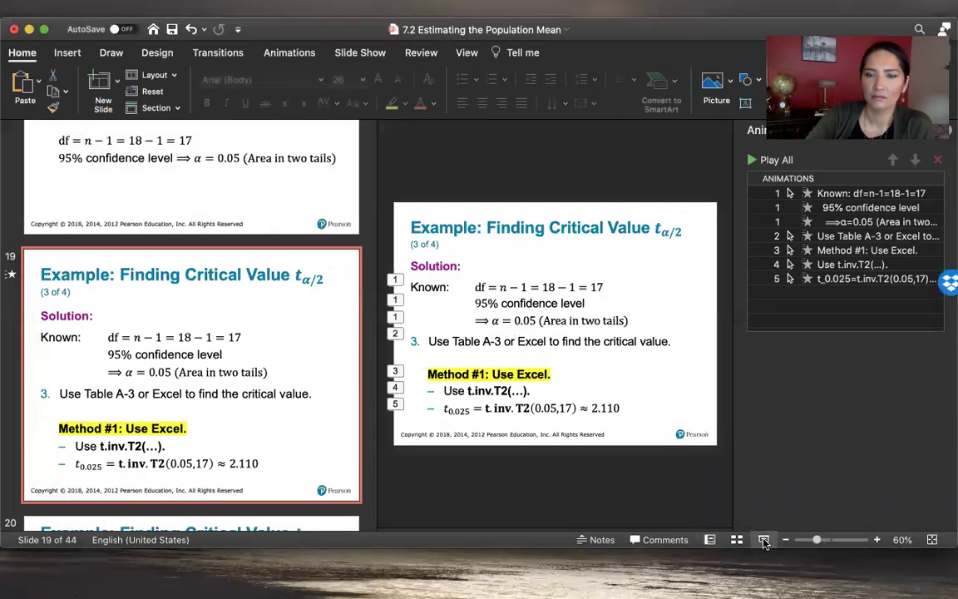
pyautogui.click(764, 542)
pyautogui.click(765, 542)
pyautogui.click(765, 542)
pyautogui.click(765, 543)
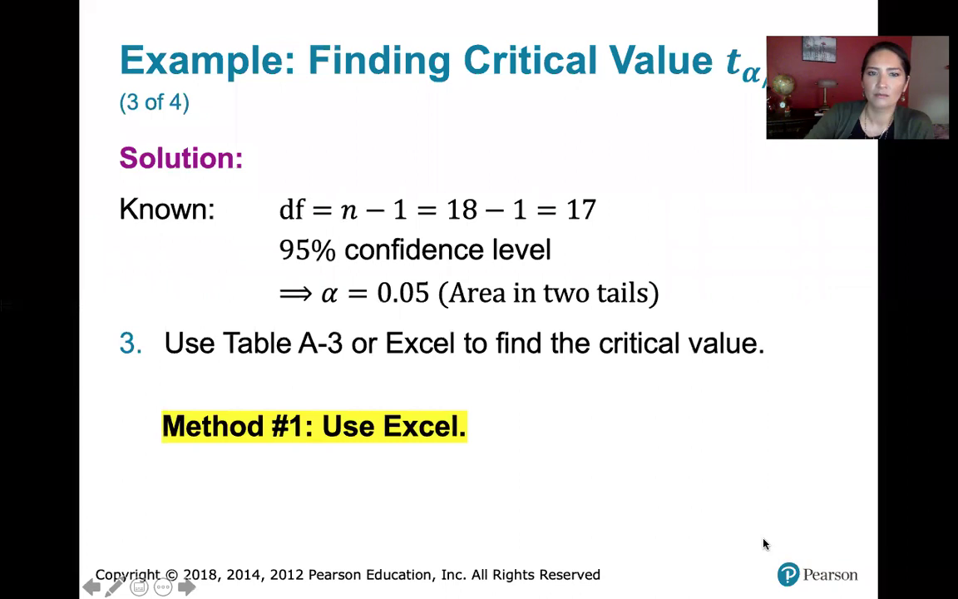
pyautogui.click(764, 543)
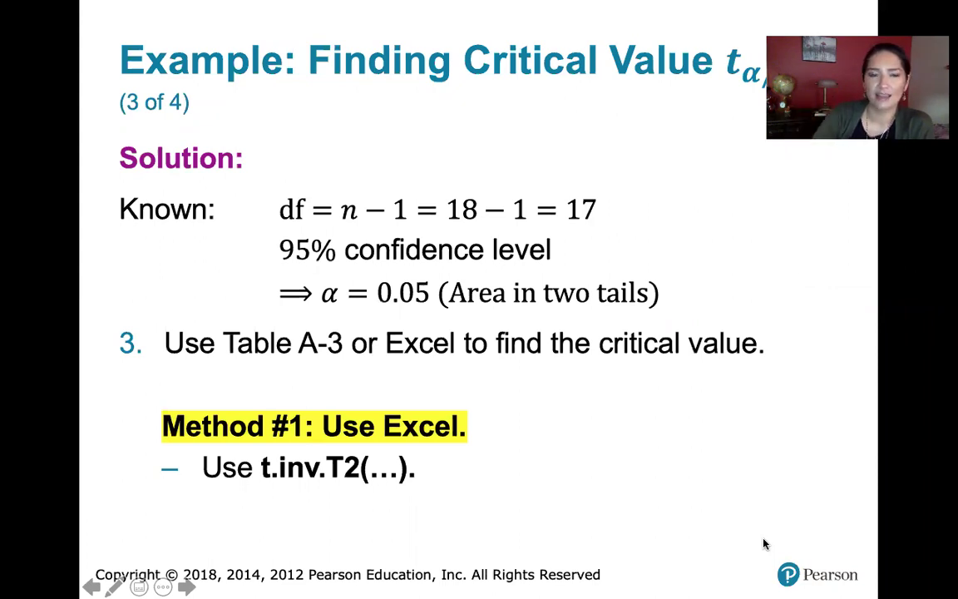
pyautogui.click(764, 543)
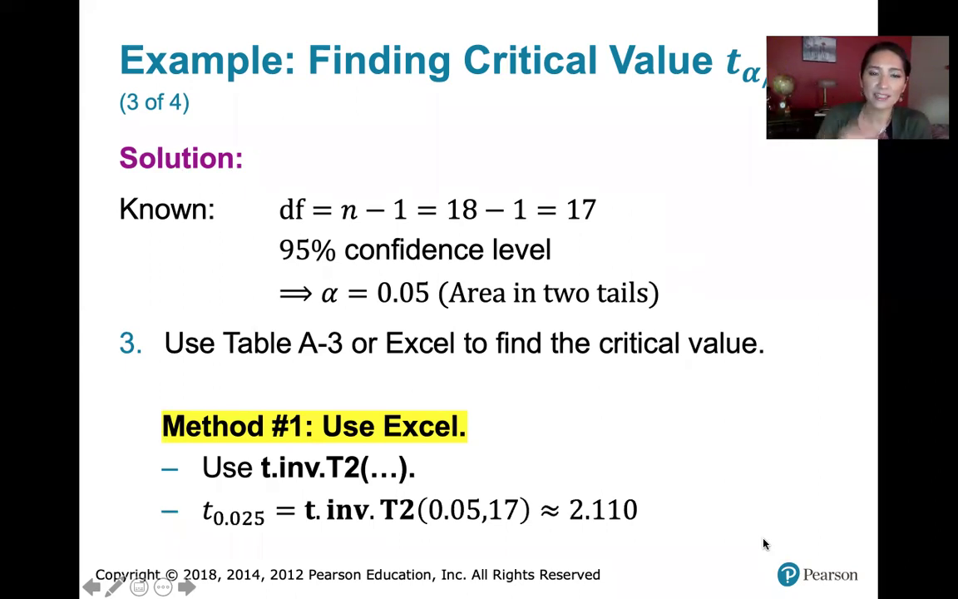
pyautogui.click(764, 544)
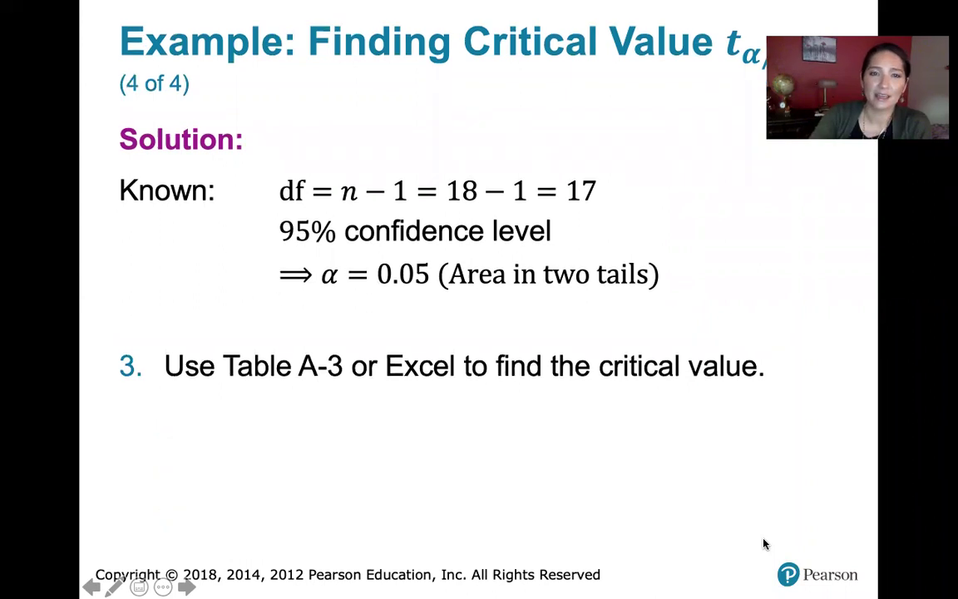
pyautogui.click(764, 543)
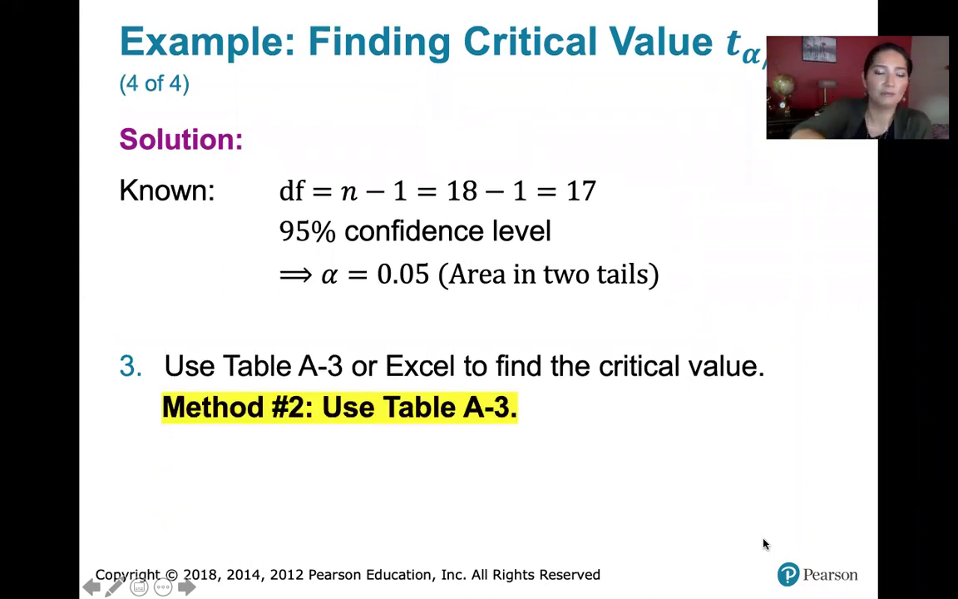
# End the slide show and switch to Acrobat Reader to view Table A-3 in the Triola Tear-Out Formulas and Tables PDF
pyautogui.press('Escape')
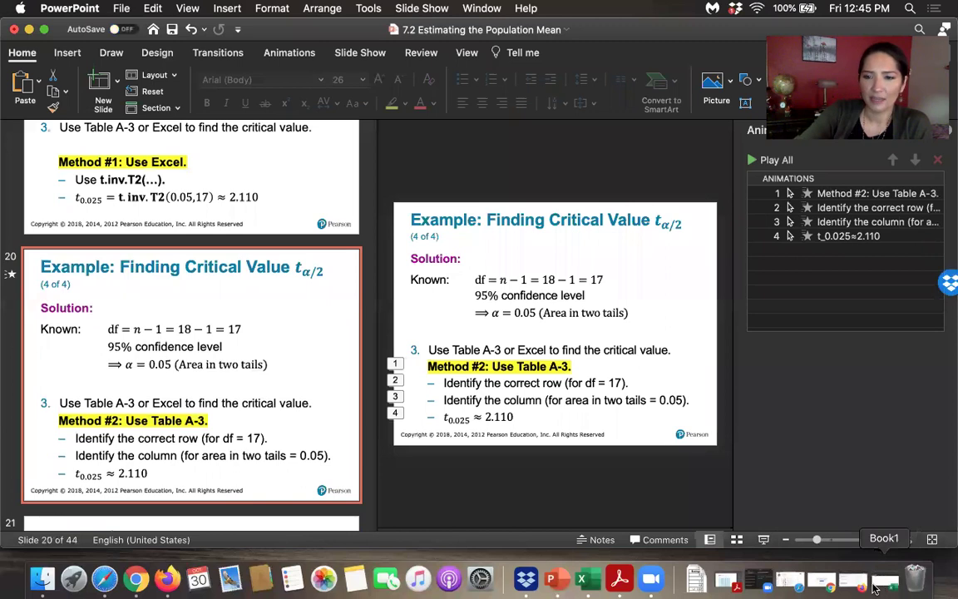
pyautogui.click(724, 582)
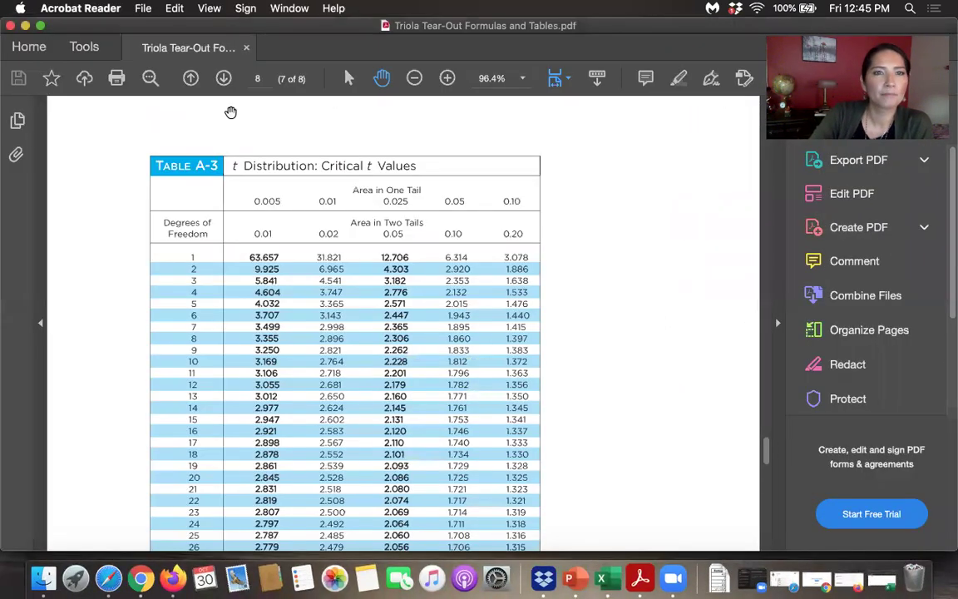
pyautogui.click(192, 78)
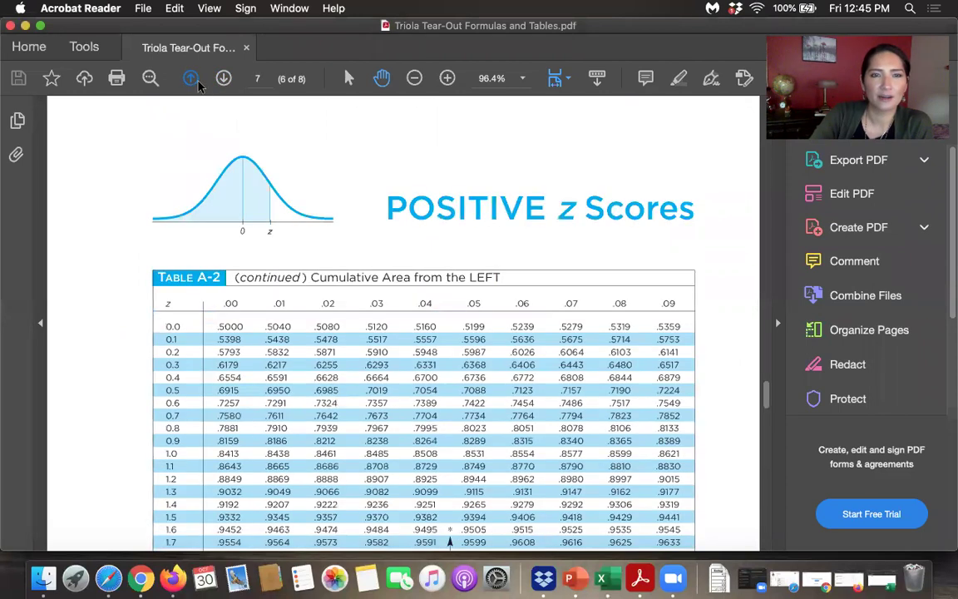
pyautogui.click(192, 78)
pyautogui.click(223, 78)
pyautogui.click(223, 78)
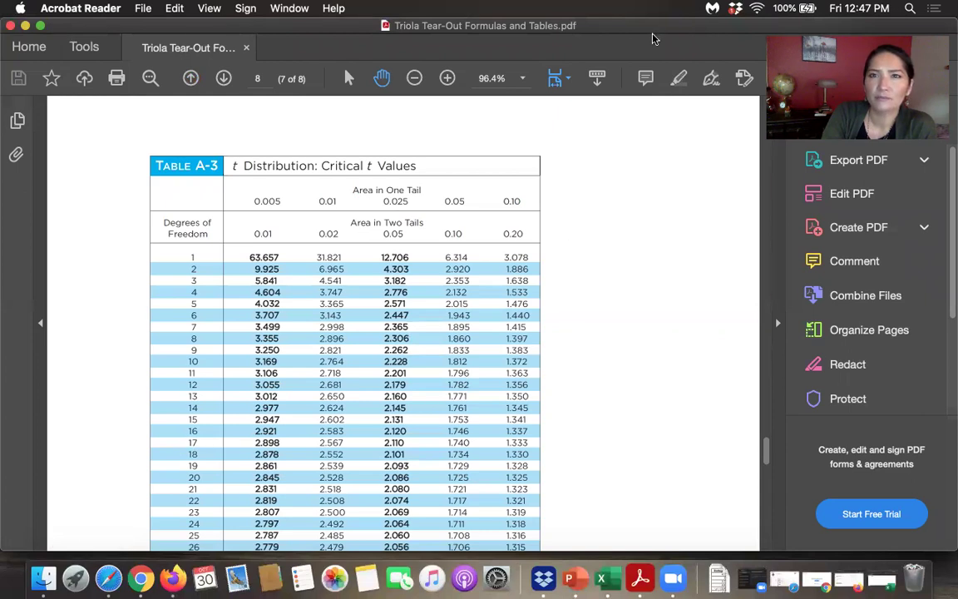
# Enlarge Table A-3 to 150% and examine the row for 17 degrees of freedom under the 0.05 area in two tails
pyautogui.click(475, 129)
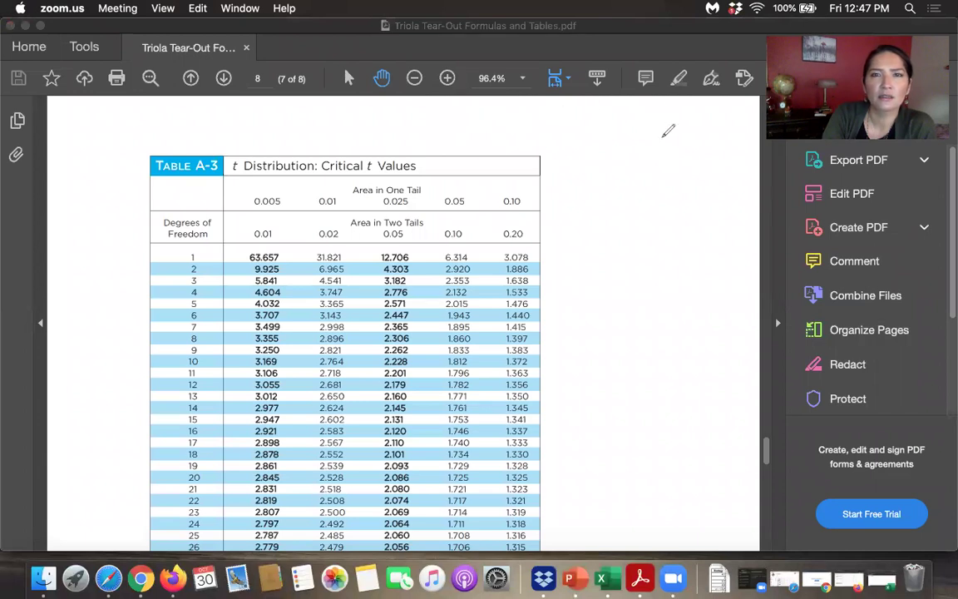
pyautogui.click(446, 78)
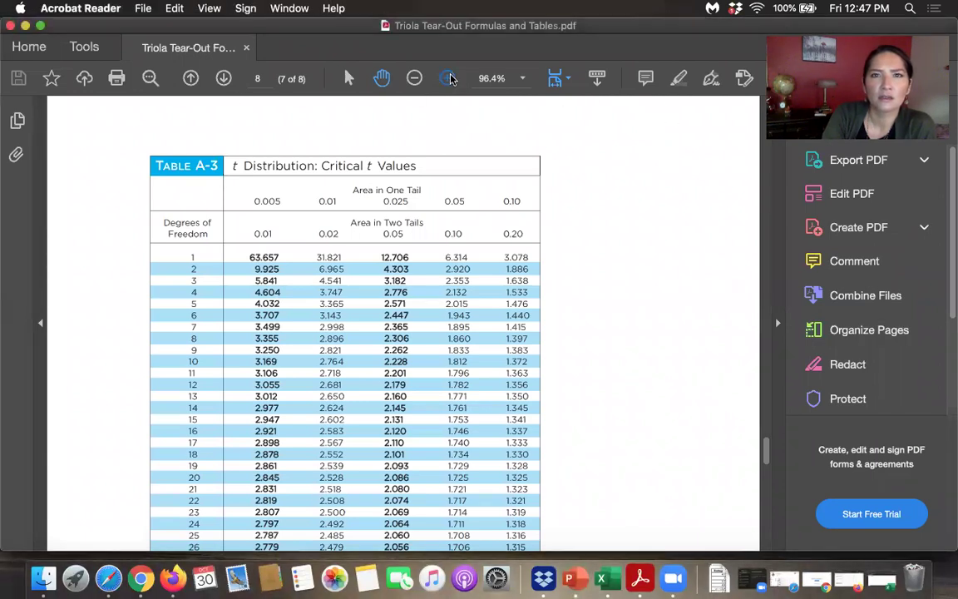
pyautogui.click(447, 79)
pyautogui.click(446, 78)
pyautogui.scroll(-5, 413, 151)
pyautogui.hscroll(4, 413, 151)
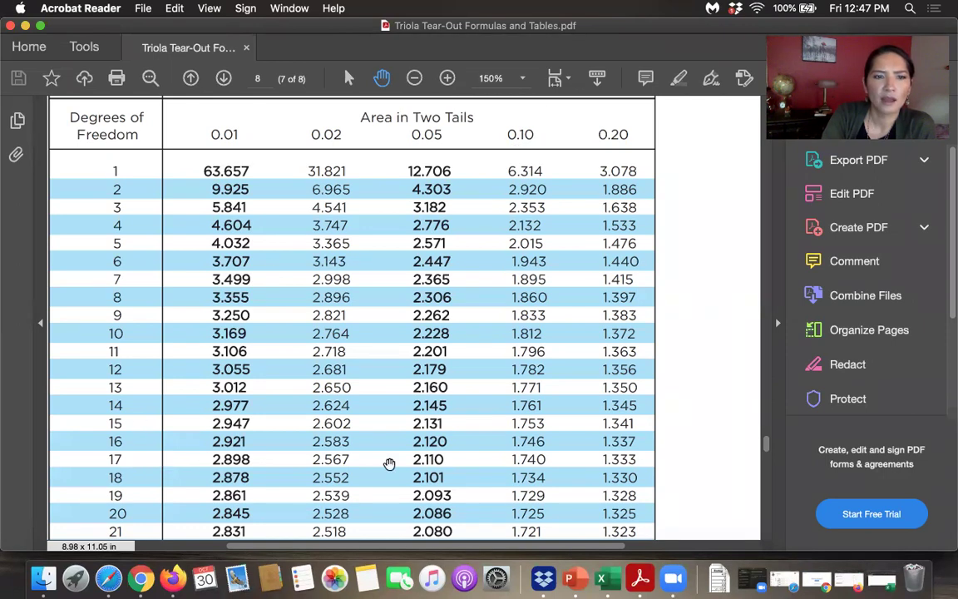
pyautogui.moveTo(454, 447)
pyautogui.mouseDown()
pyautogui.moveTo(406, 447)
pyautogui.moveTo(404, 468)
pyautogui.moveTo(456, 466)
pyautogui.mouseUp()
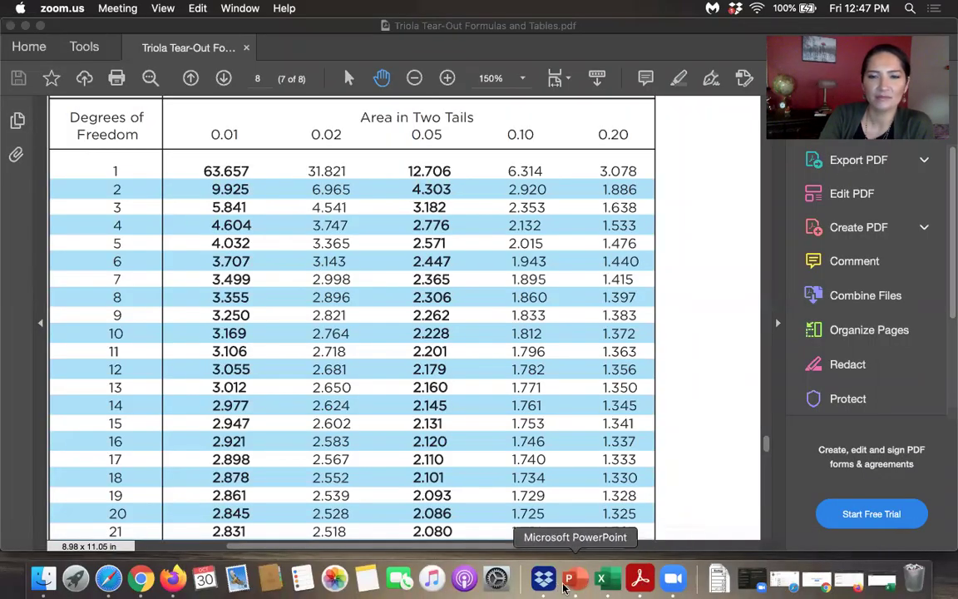
# Switch to PowerPoint, resume the slide show at slide 20, and reveal all the Method #2 lines through the critical value
pyautogui.click(589, 585)
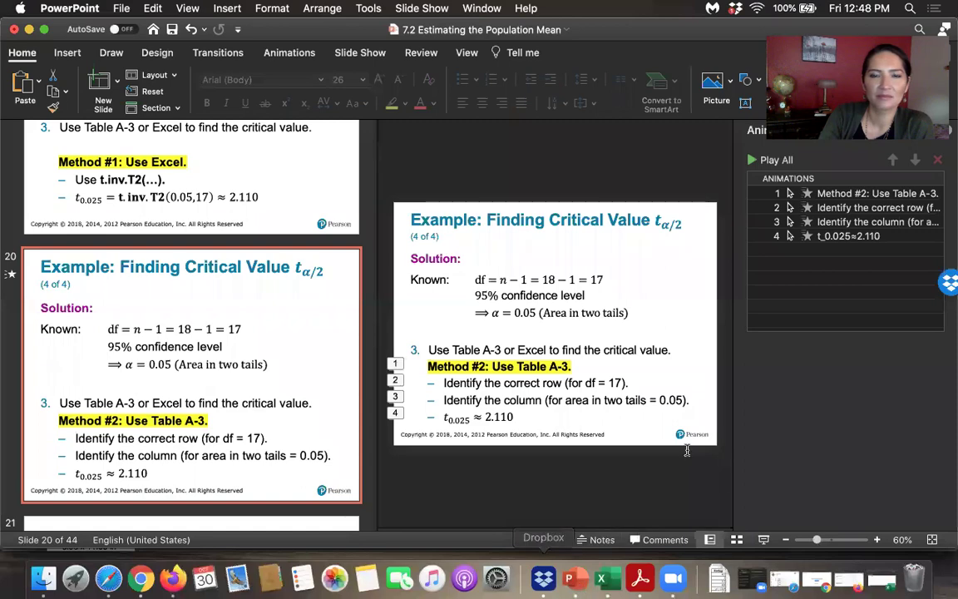
pyautogui.click(761, 535)
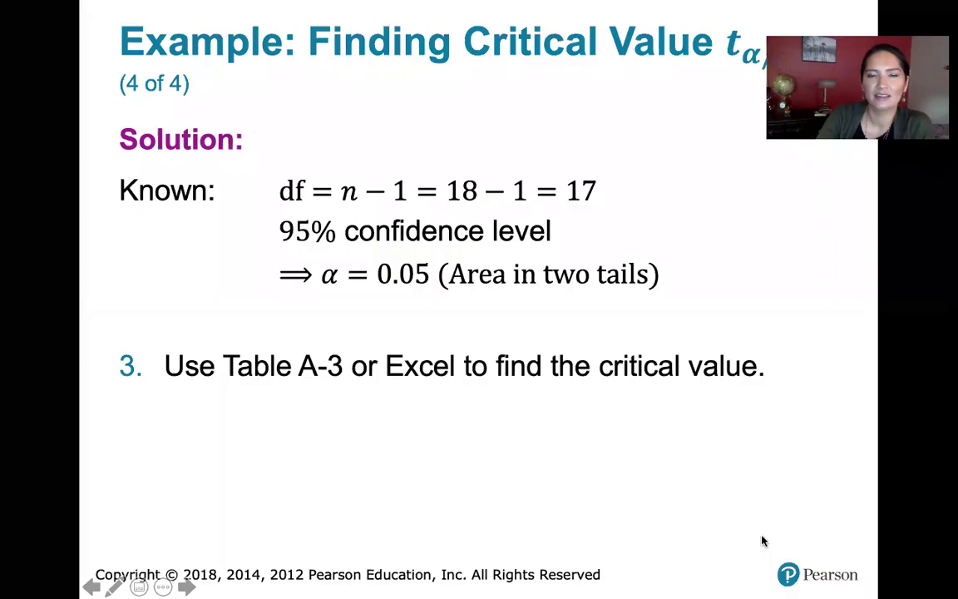
pyautogui.click(763, 542)
pyautogui.click(764, 542)
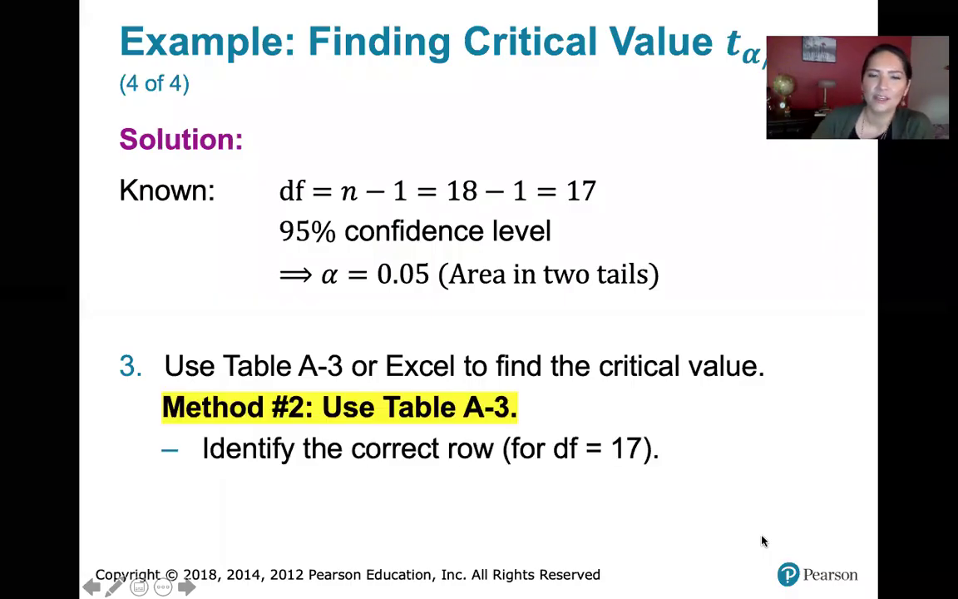
pyautogui.click(764, 542)
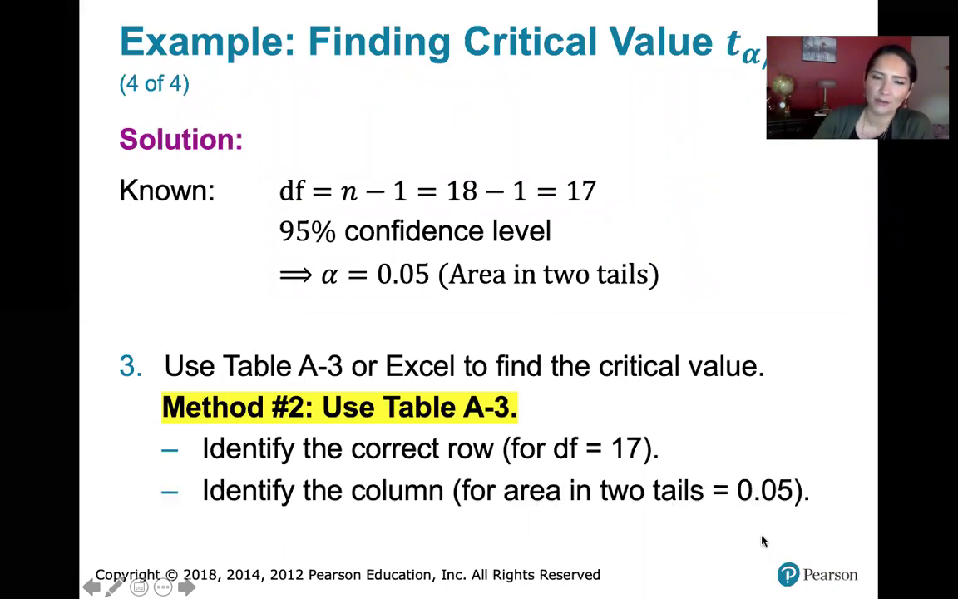
pyautogui.click(764, 542)
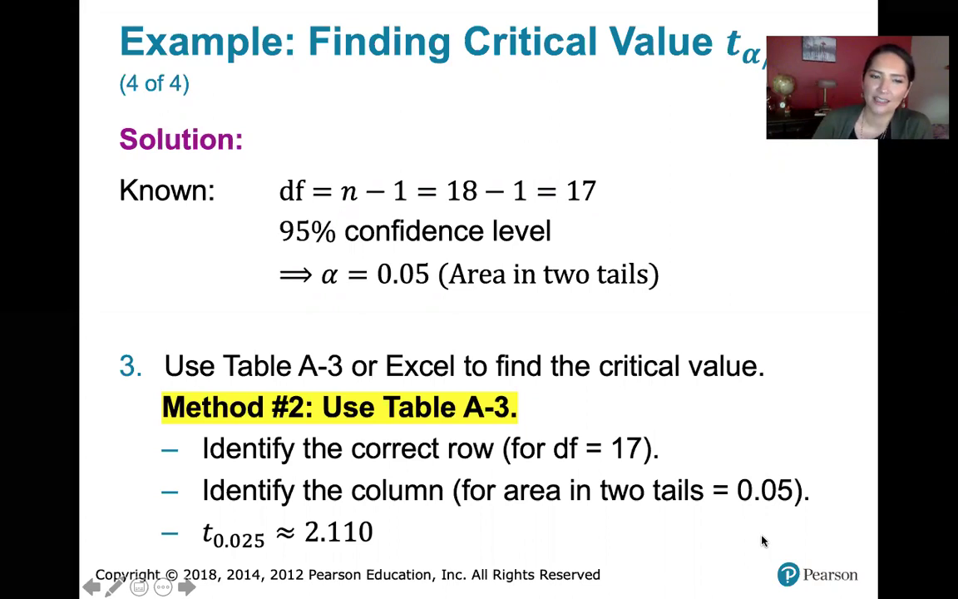